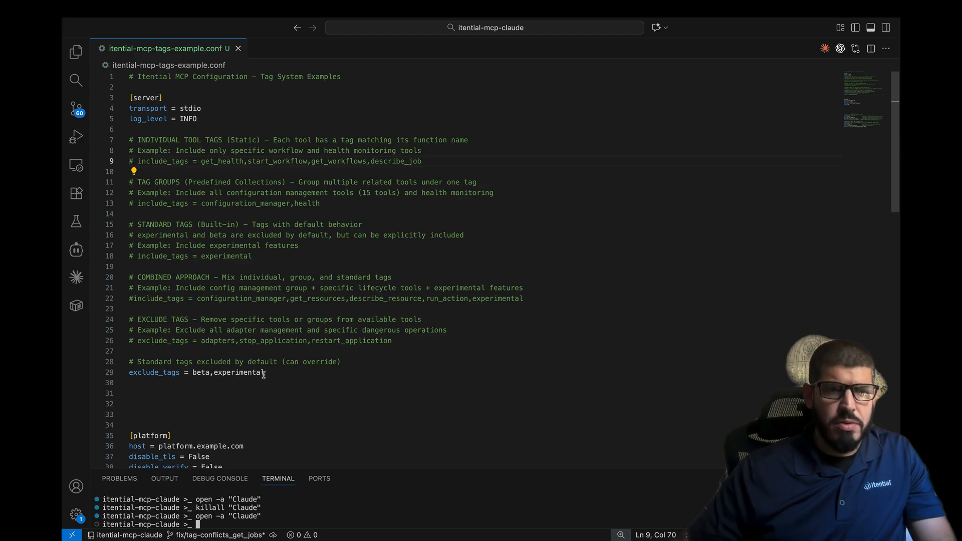
scroll(261, 367, down, 2)
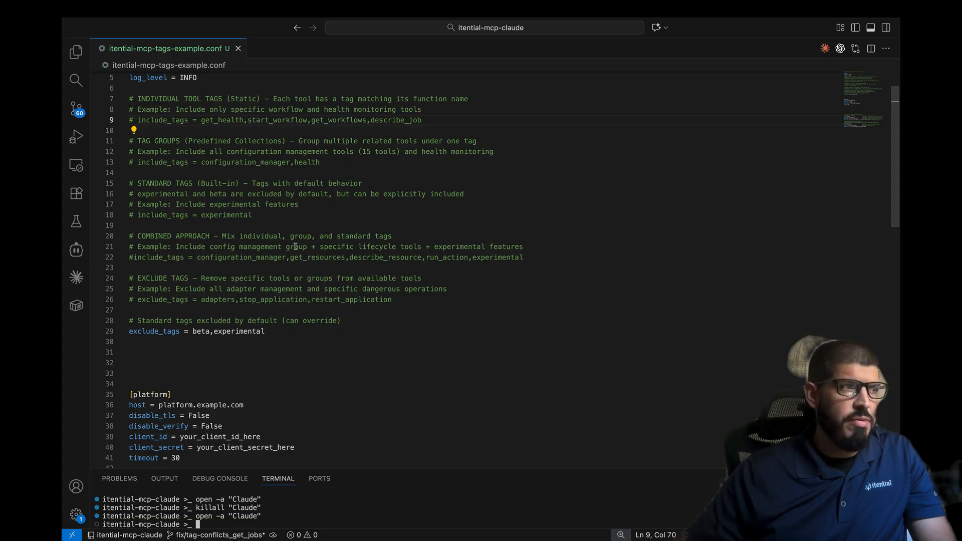
scroll(355, 325, up, 2)
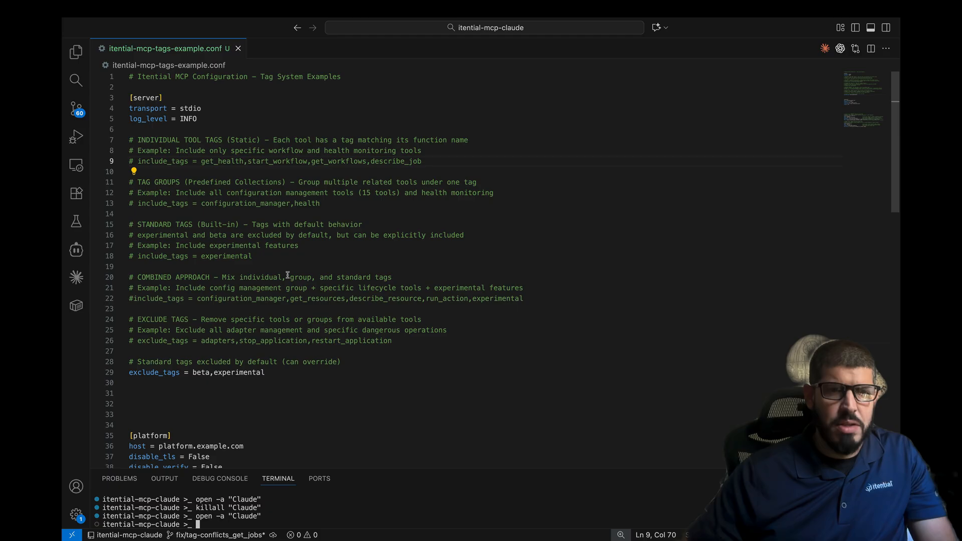
double_click(446, 163)
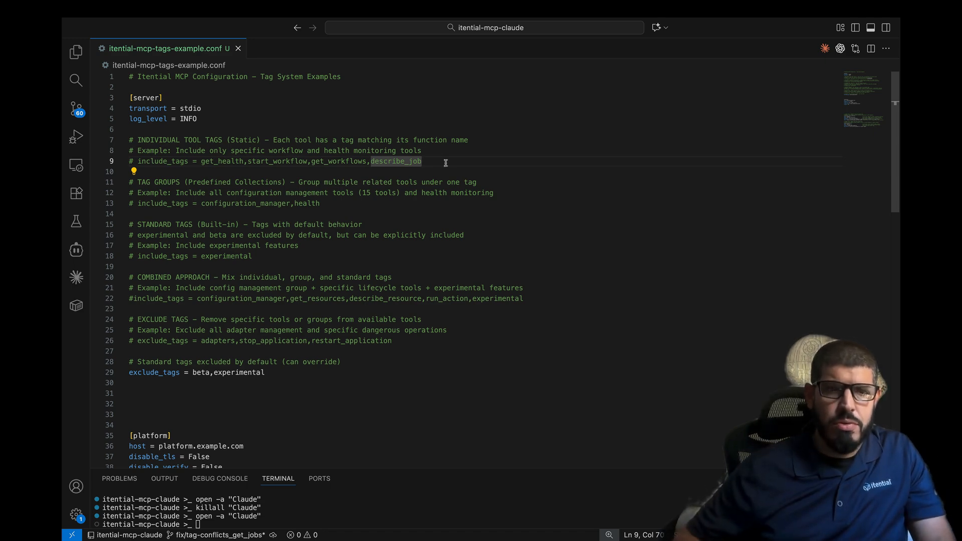
Switch to Claude and review the full list of tools exposed by the itential-mcp connector
key(ctrl+Left)
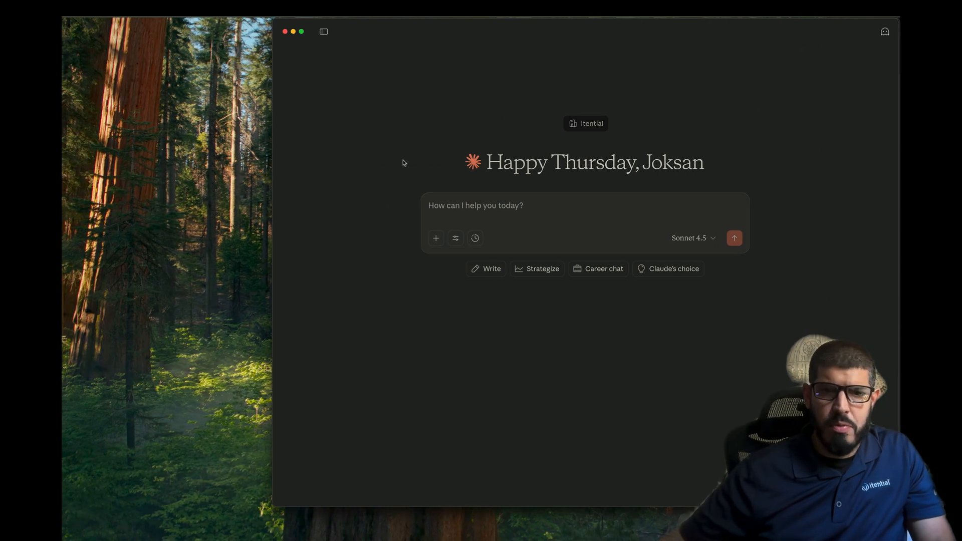
click(458, 243)
scroll(494, 391, down, 1)
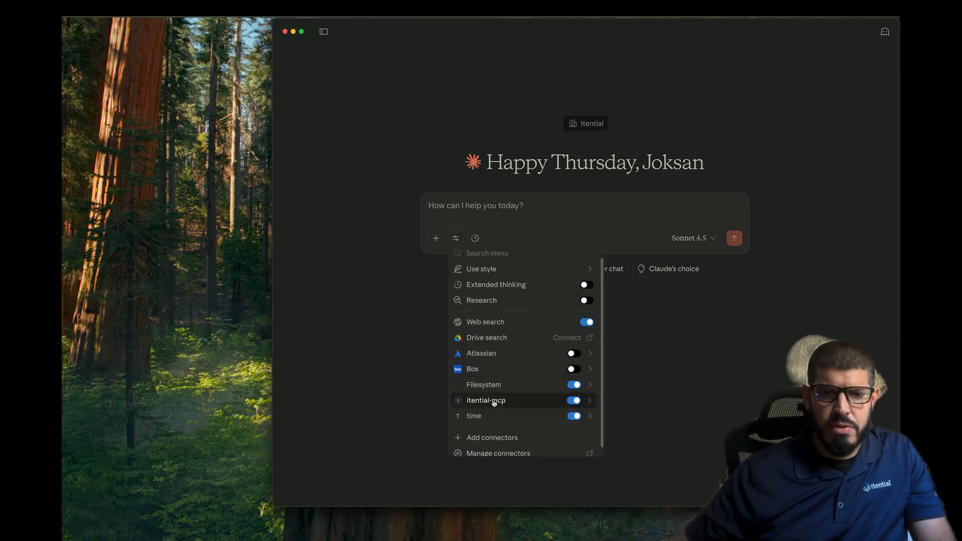
click(494, 401)
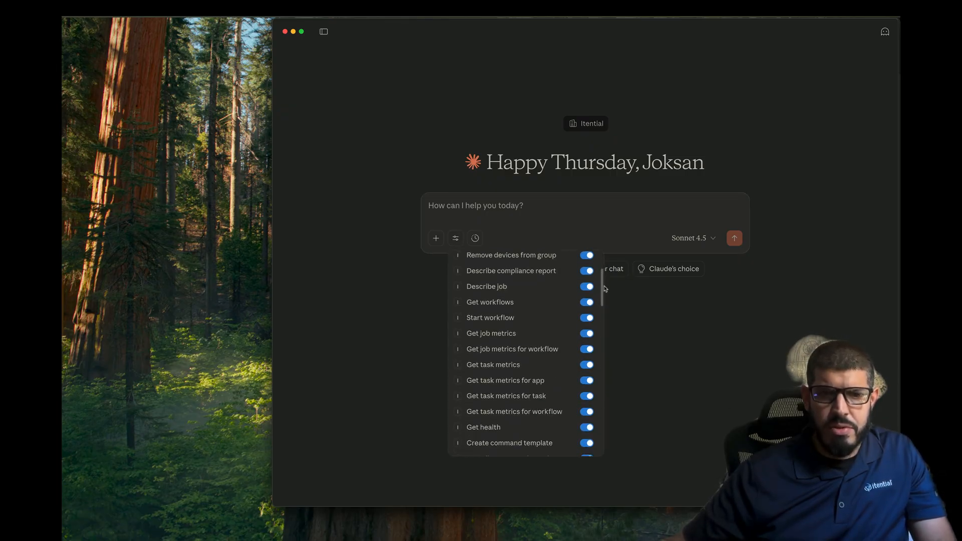
drag(605, 307, 605, 323)
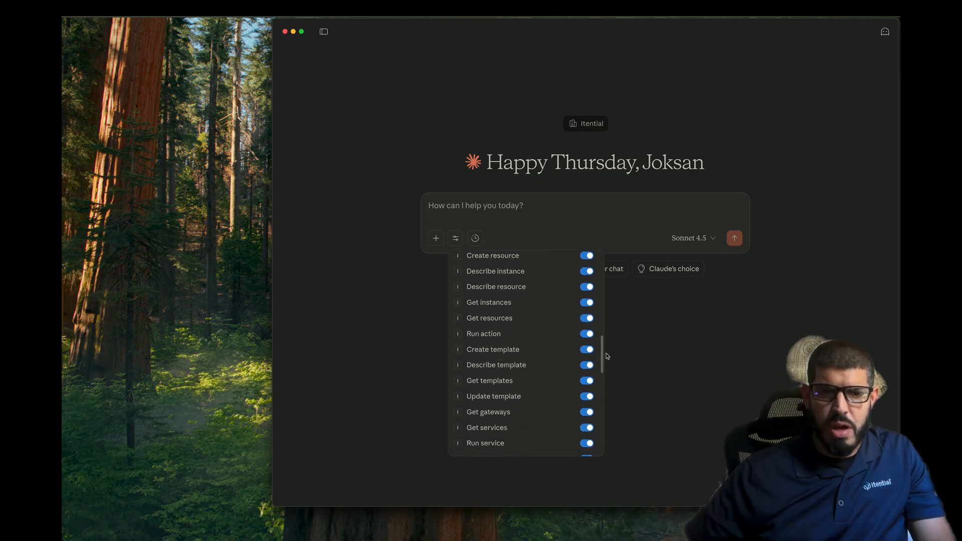
drag(609, 371, 611, 389)
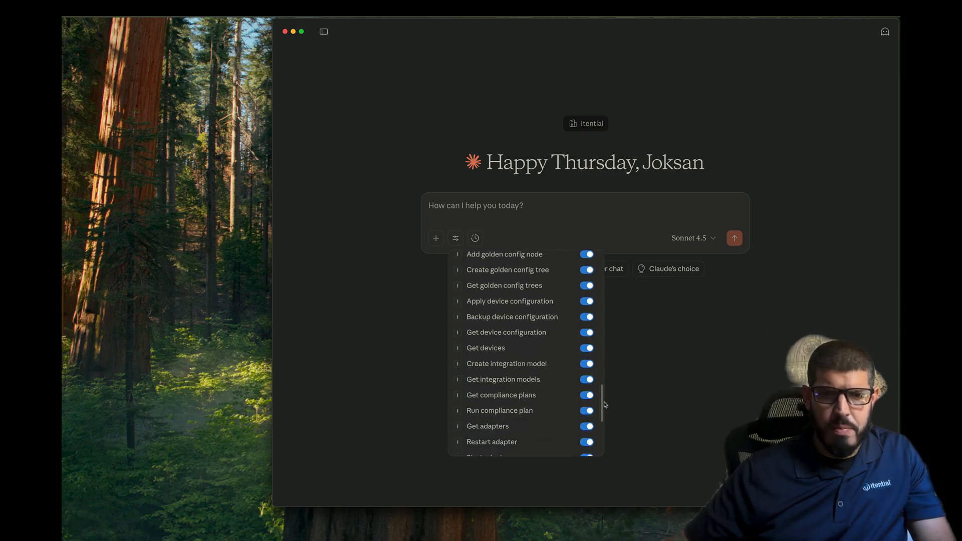
mouse_move(604, 423)
mouse_down()
mouse_move(604, 436)
mouse_move(604, 411)
mouse_up()
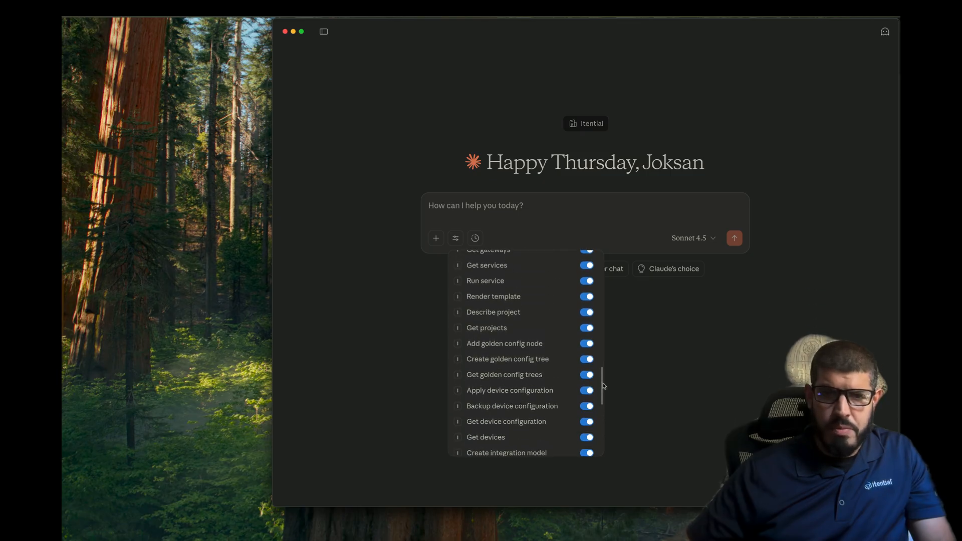
mouse_move(602, 336)
mouse_down()
mouse_move(604, 280)
mouse_move(604, 329)
mouse_up()
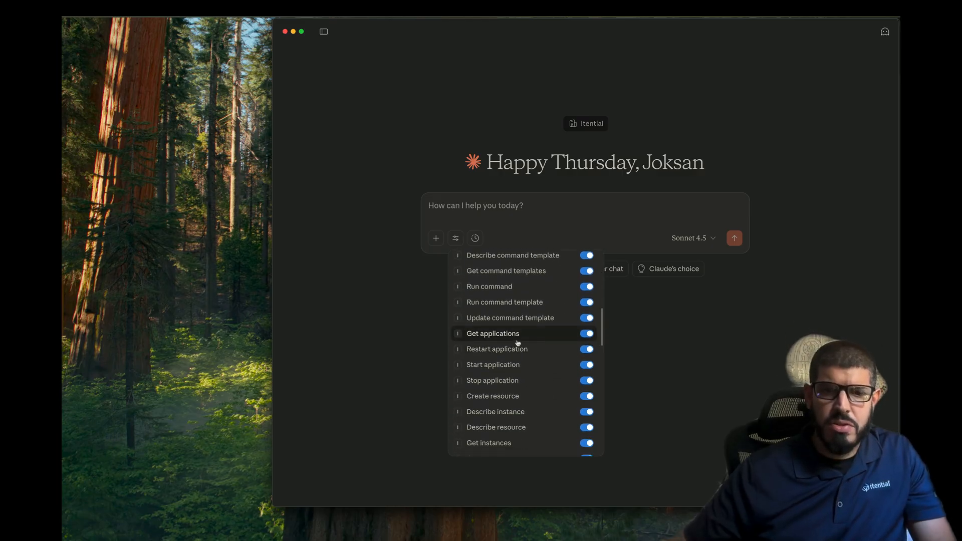
scroll(528, 376, down, 1)
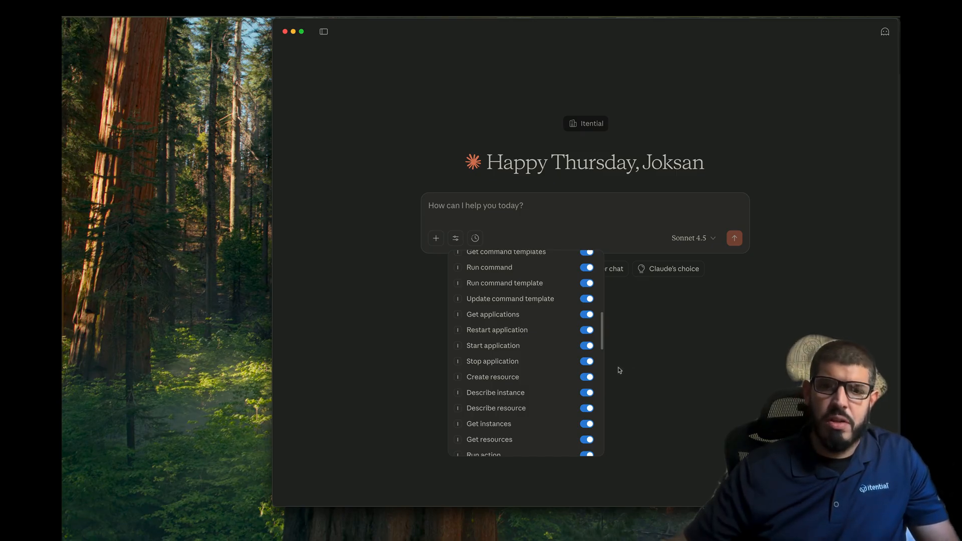
click(629, 366)
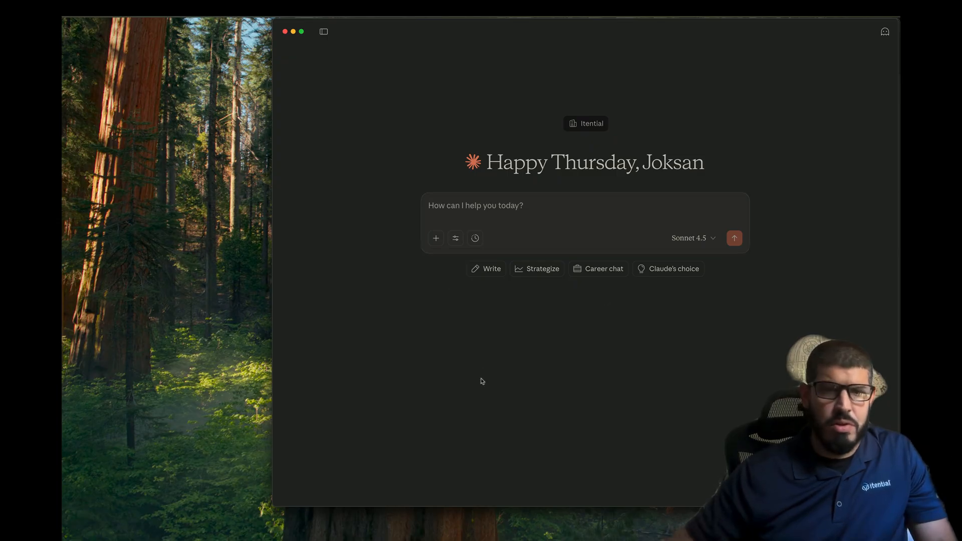
Back in VS Code, uncomment include_tags = get_health,start_workflow,get_workflows,describe_job under the individual tool tags and save the file
key(ctrl+Right)
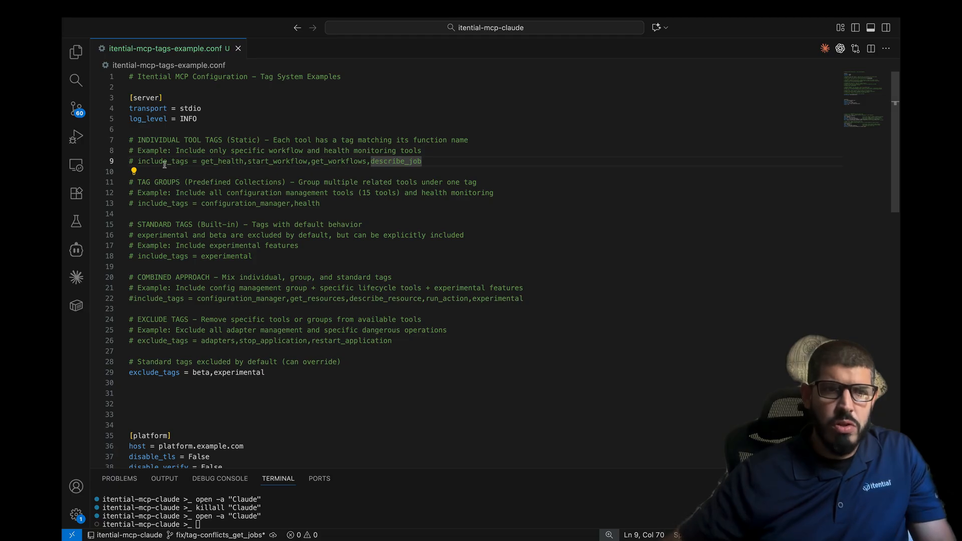
click(138, 161)
key(super+slash)
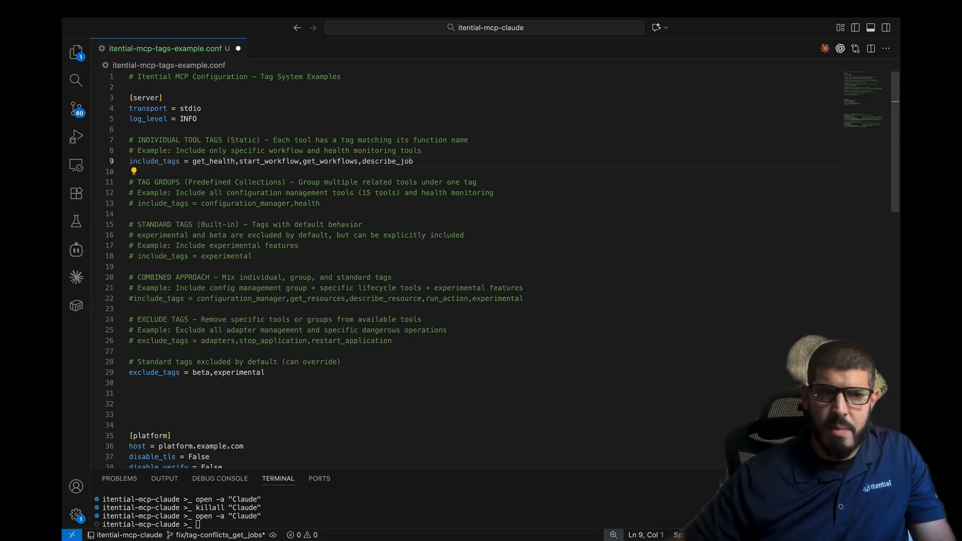
key(super+s)
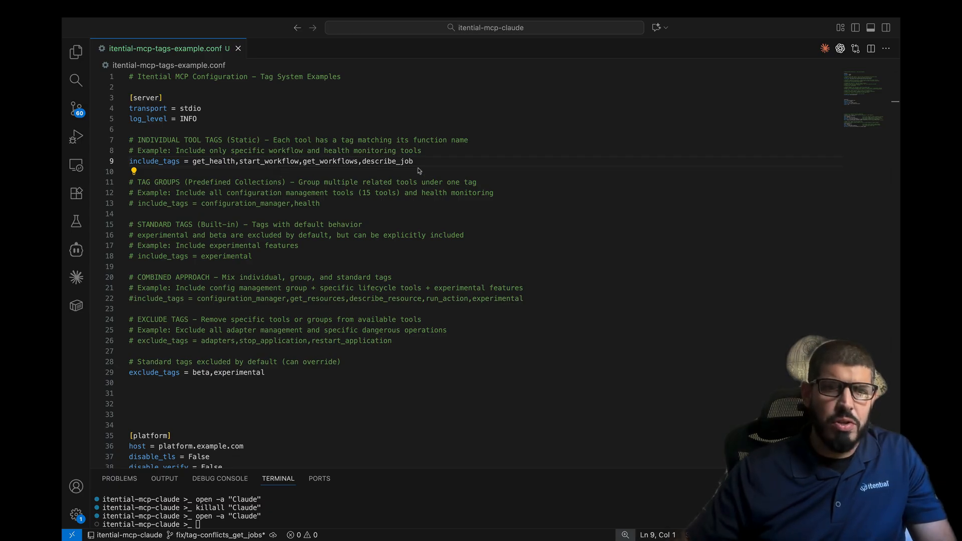
Restart Claude from the terminal by running killall "Claude" and open -a "Claude"
click(442, 167)
key(ctrl+grave)
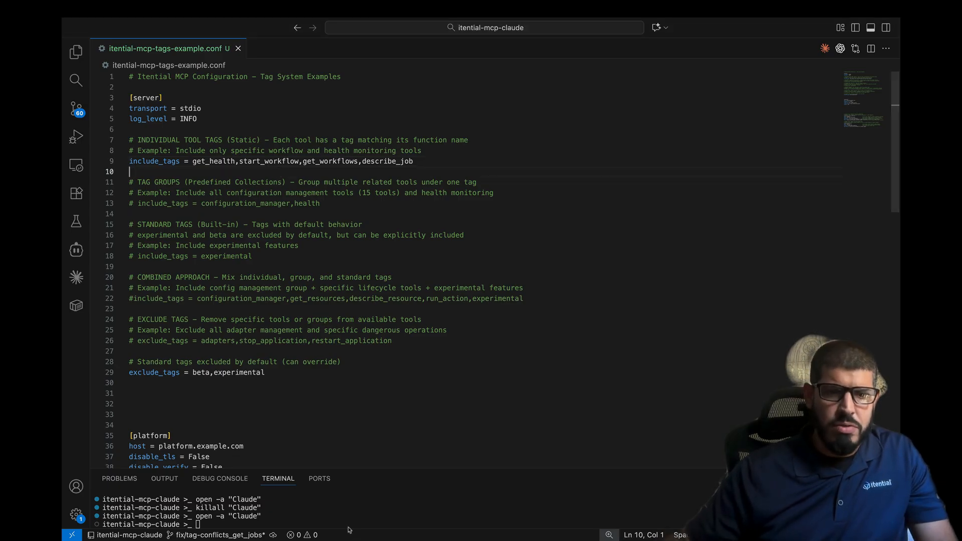
key(Up)
key(Up)
key(Return)
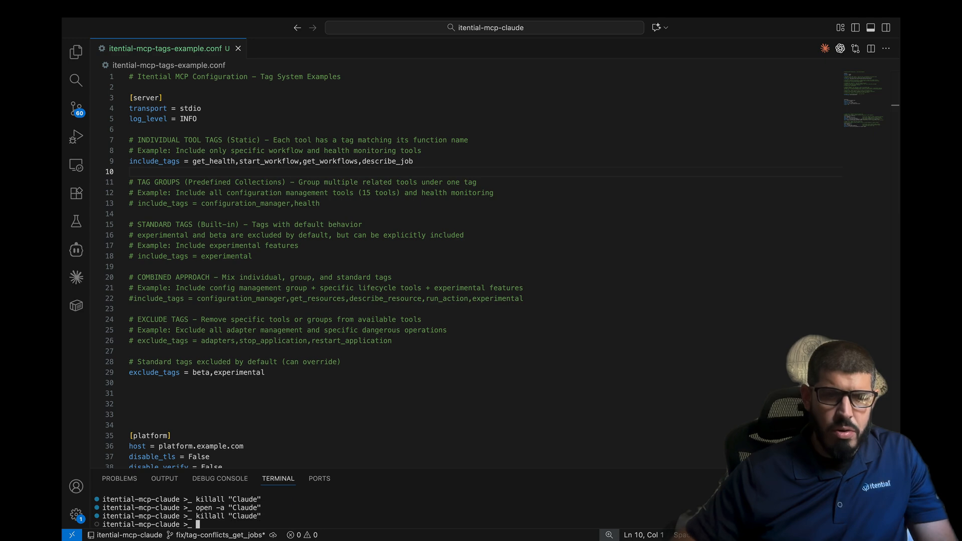
key(Up)
key(Up)
key(Return)
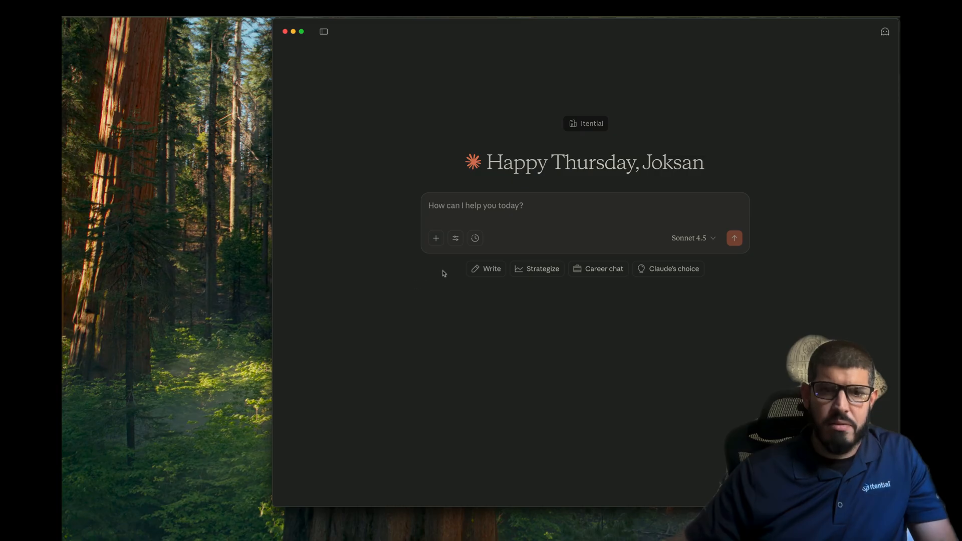
In Claude, check which itential-mcp tools are offered with the individual tool tags enabled
click(455, 239)
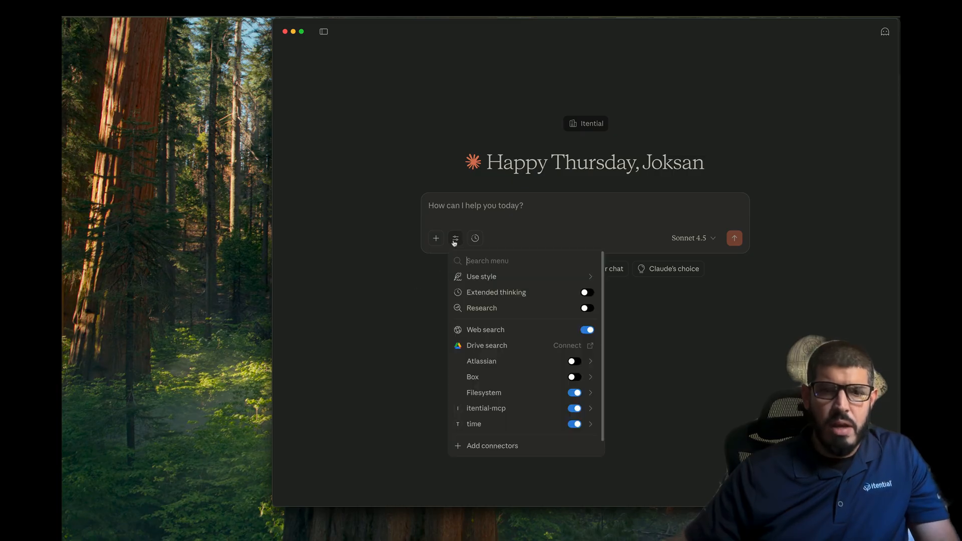
click(487, 411)
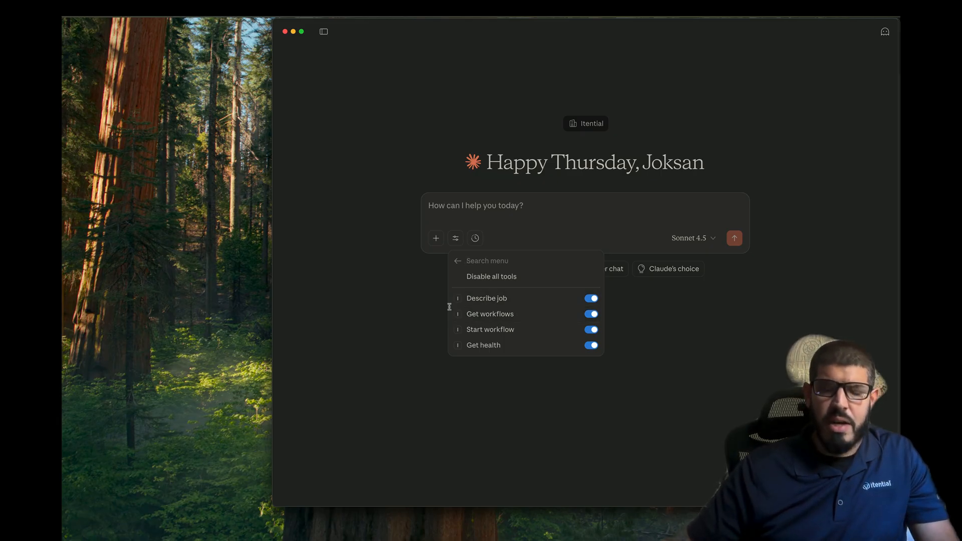
key(Escape)
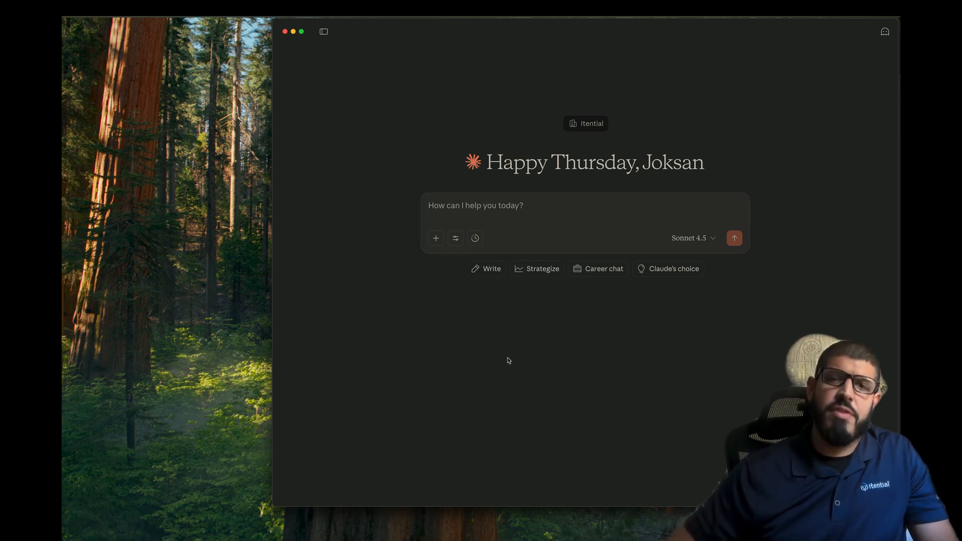
In VS Code, comment out the individual tool include_tags line, uncomment include_tags = configuration_manager,health under the tag groups, and save the file
key(ctrl+Right)
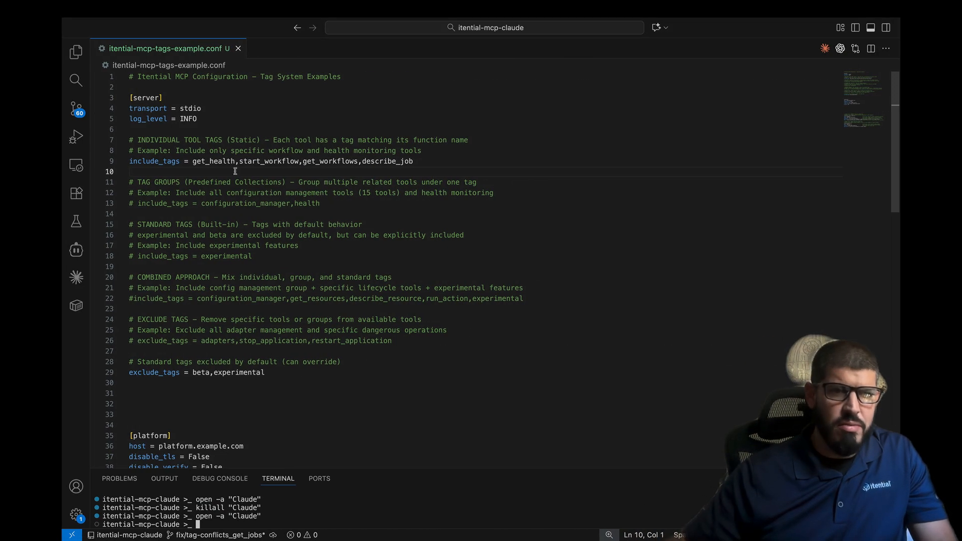
click(128, 165)
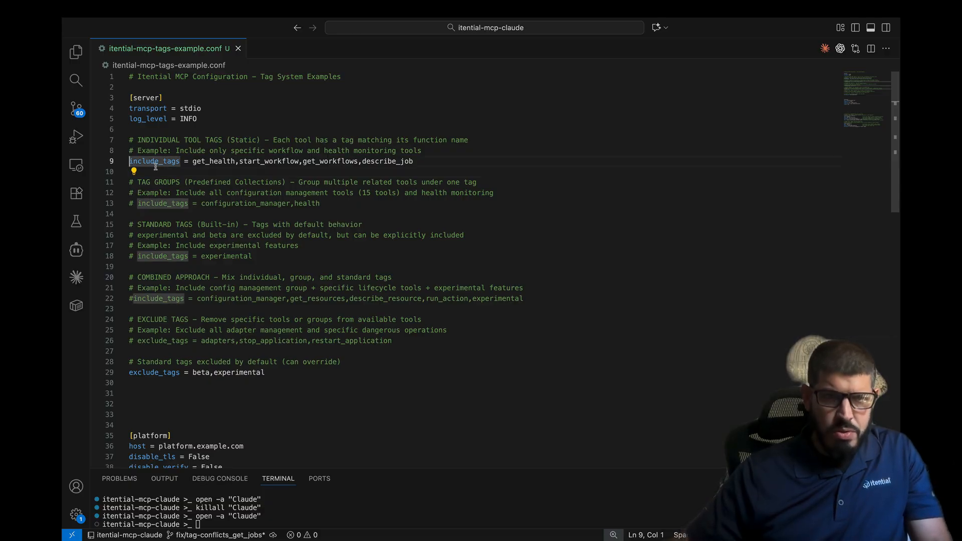
text(#)
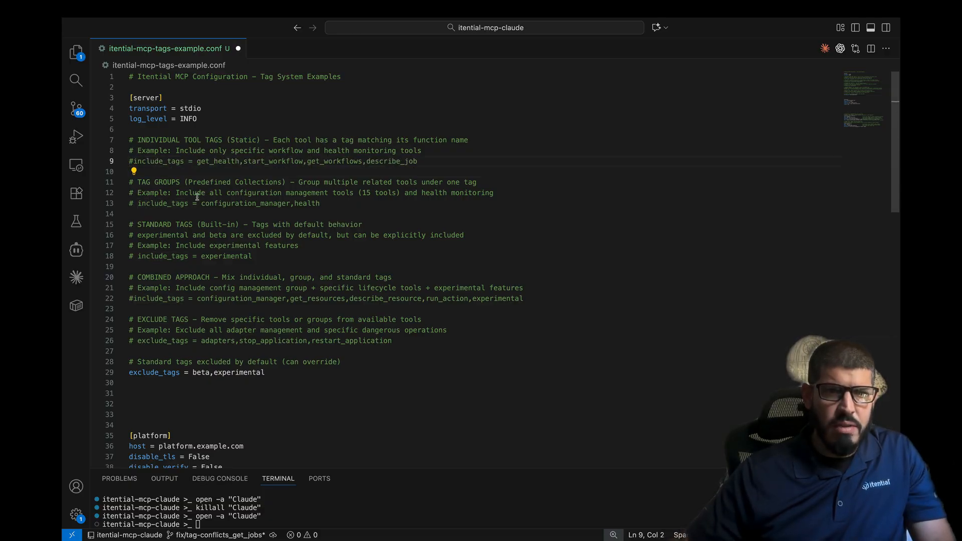
key(super+s)
click(135, 202)
key(BackSpace)
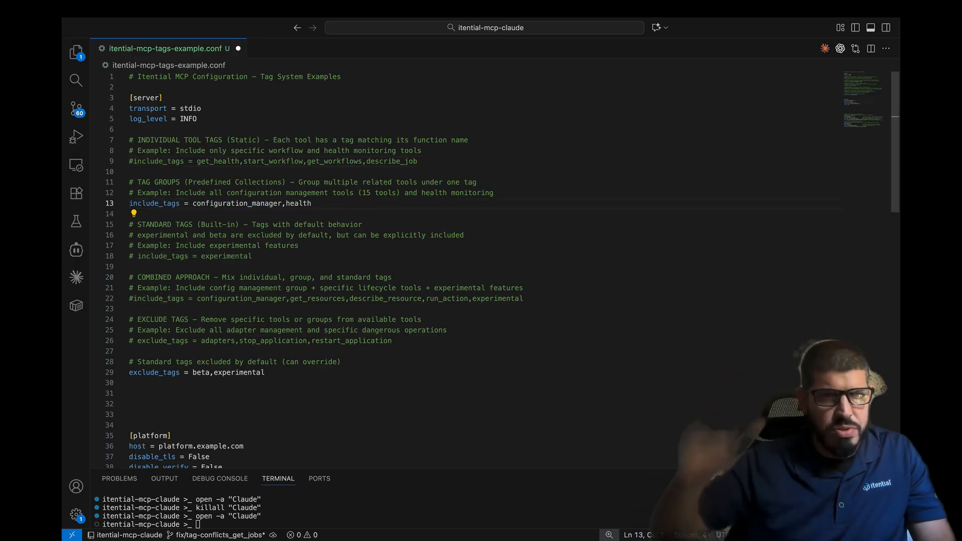
key(super+s)
drag(311, 203, 129, 204)
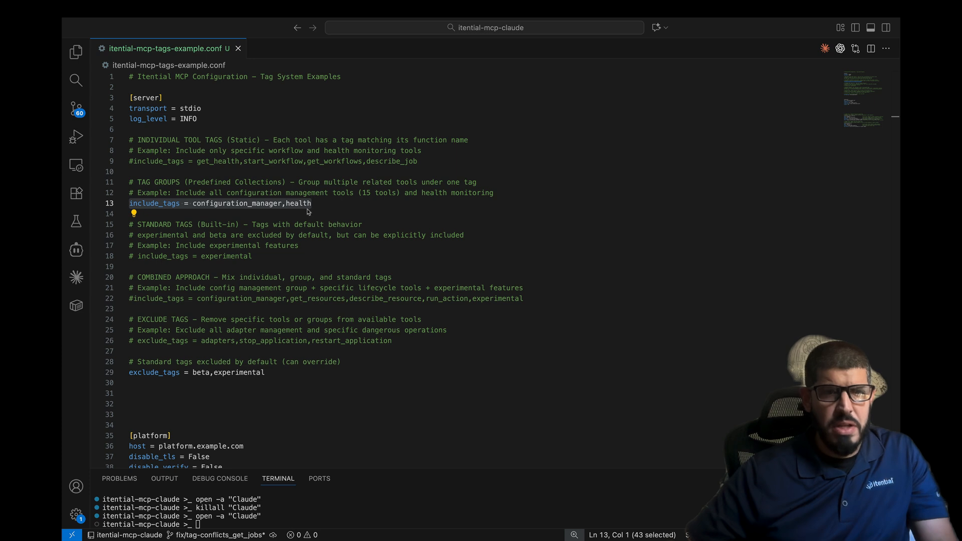
Run killall "Claude" and open -a "Claude" in the terminal to reload the tag group configuration
click(325, 513)
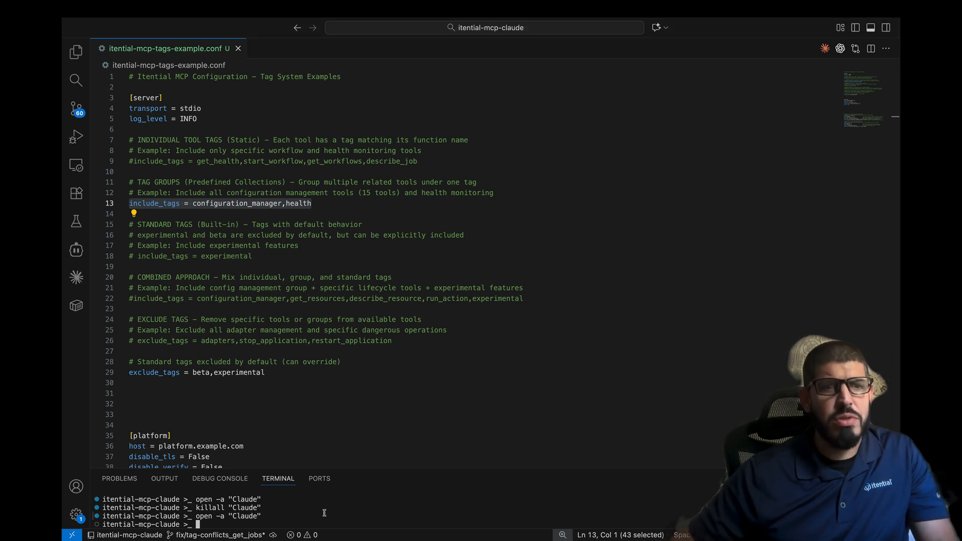
key(Up)
key(Up)
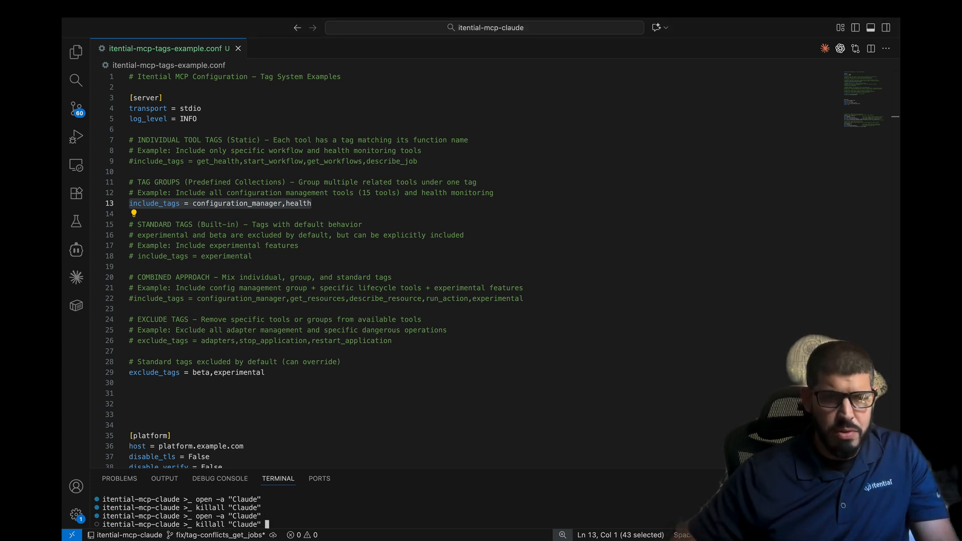
key(Return)
key(Up)
key(Up)
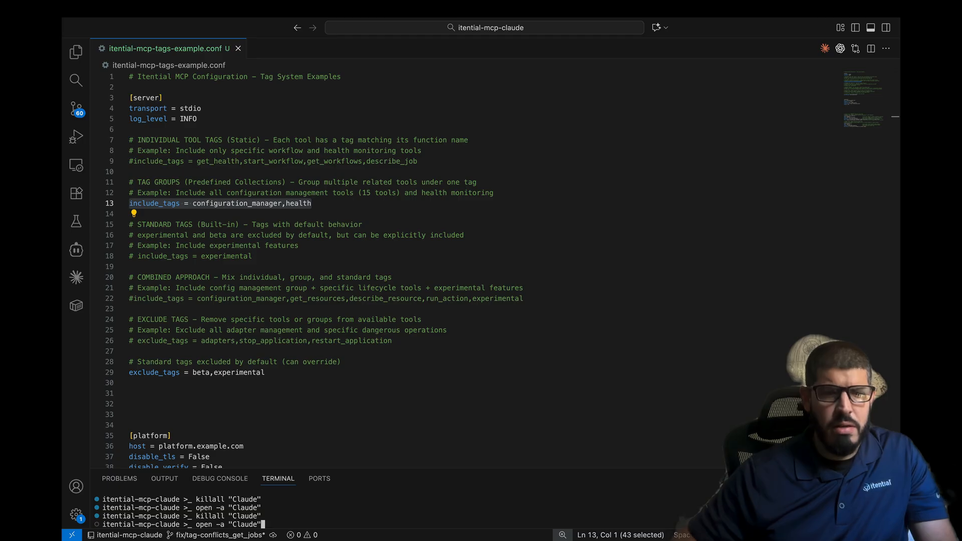
key(Return)
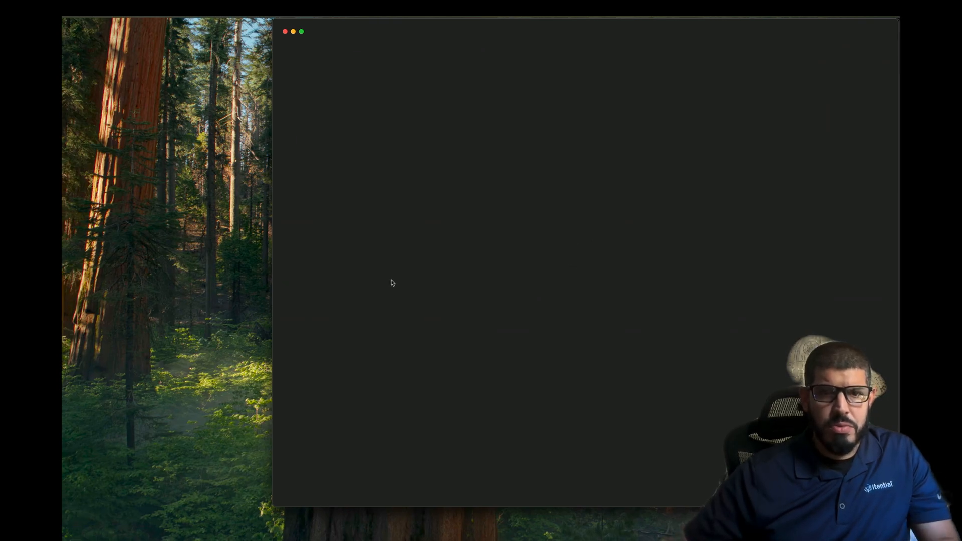
In Claude, review the itential-mcp tools offered with the configuration_manager and health tags enabled
click(455, 238)
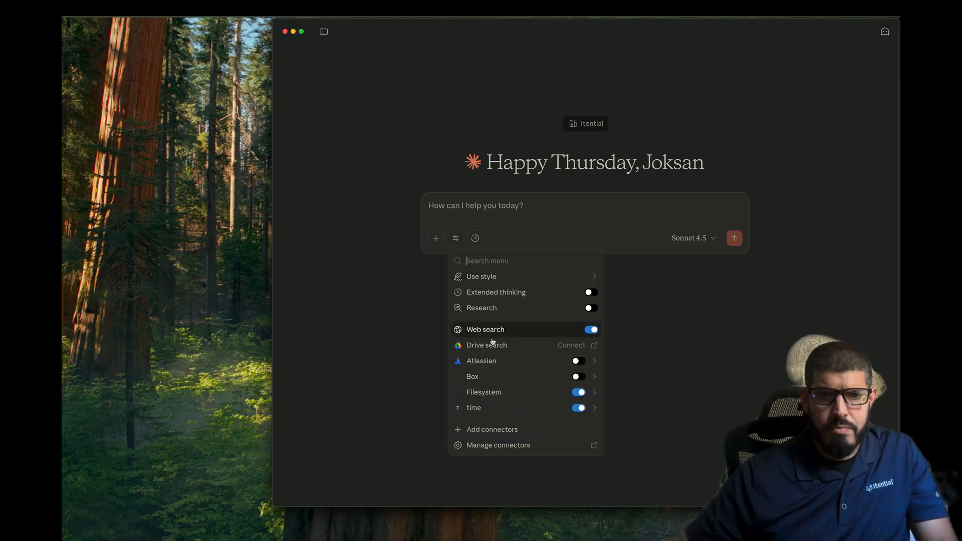
click(500, 407)
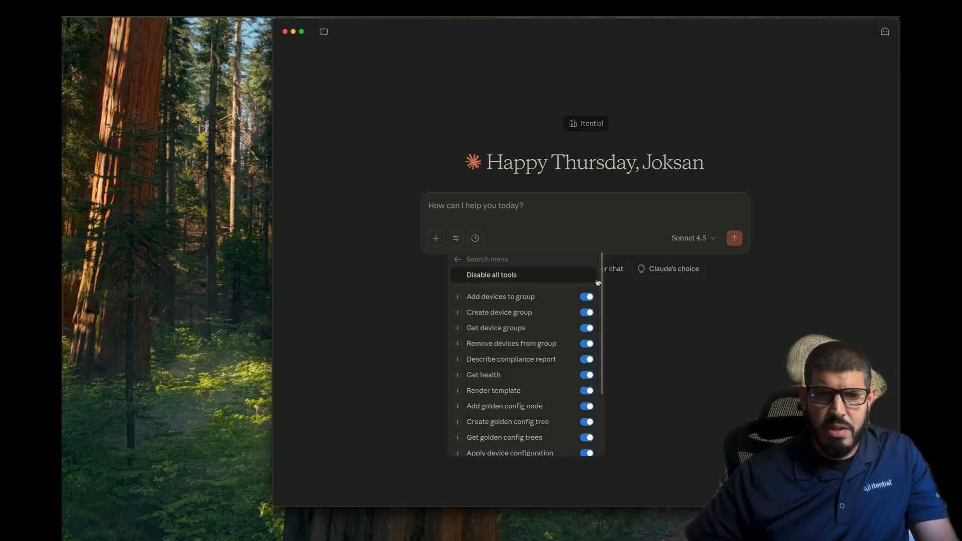
drag(603, 279, 594, 356)
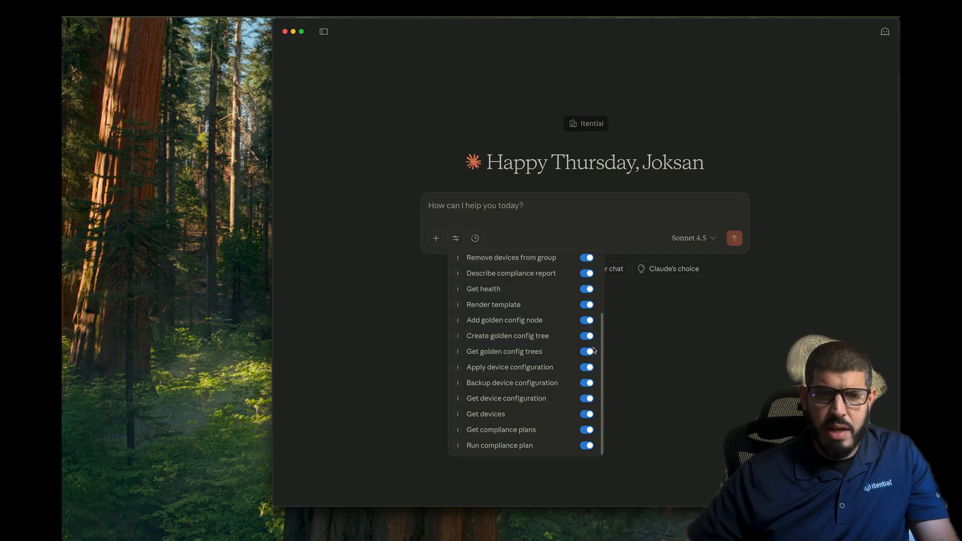
scroll(511, 364, up, 3)
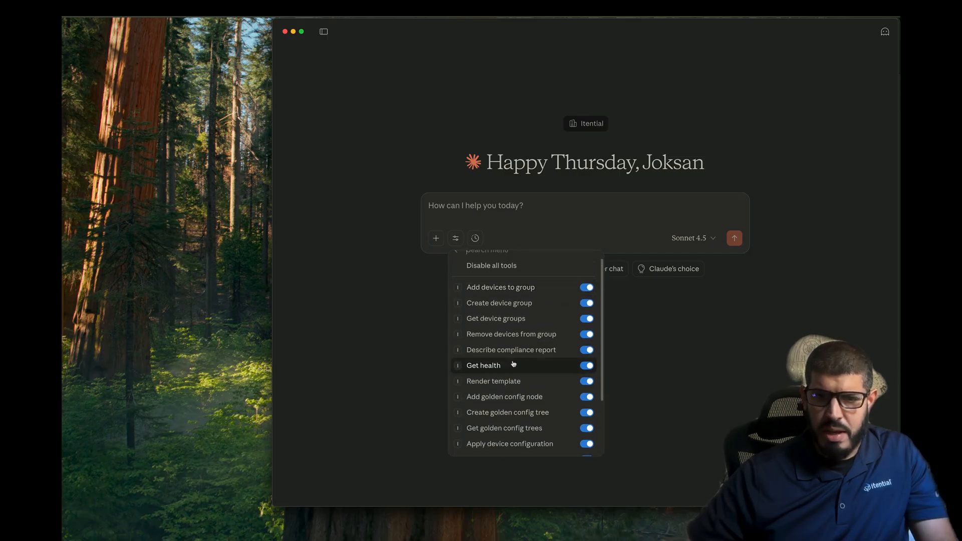
scroll(514, 364, down, 3)
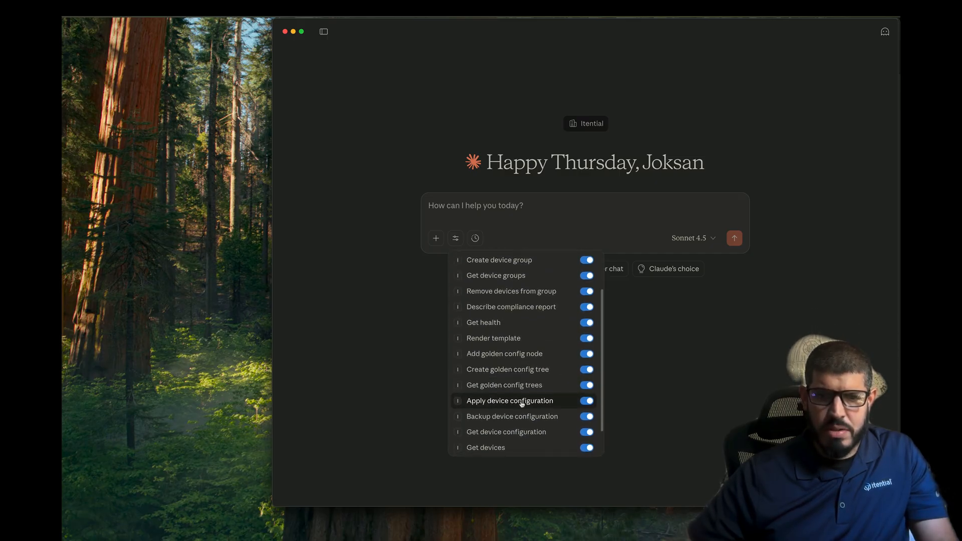
Look through the remaining itential-mcp tools down to Run compliance plan and close the tool list
scroll(517, 371, down, 2)
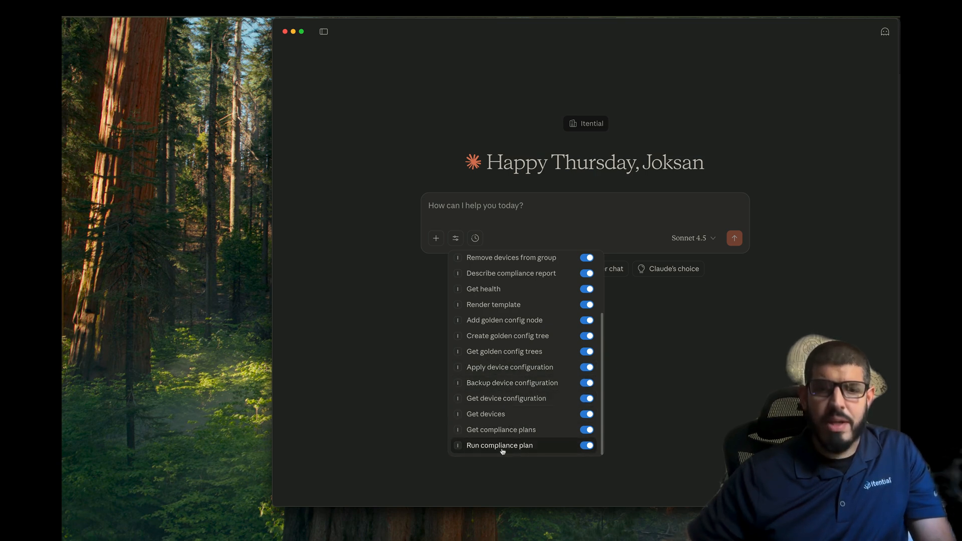
scroll(565, 377, up, 3)
key(Escape)
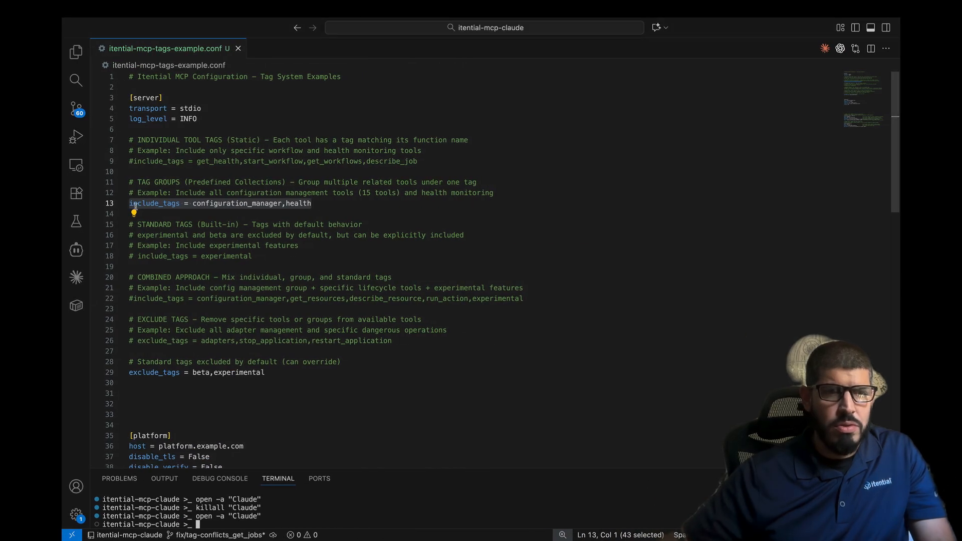
In VS Code, comment out the tag groups include_tags line and uncomment include_tags = experimental under the standard tags
click(135, 206)
text(#)
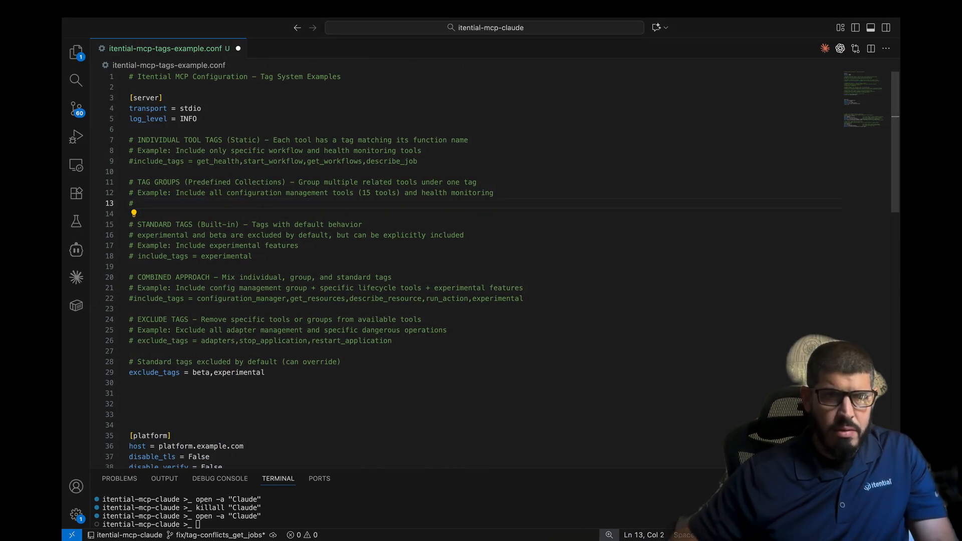
key(super+z)
key(Left)
text(#)
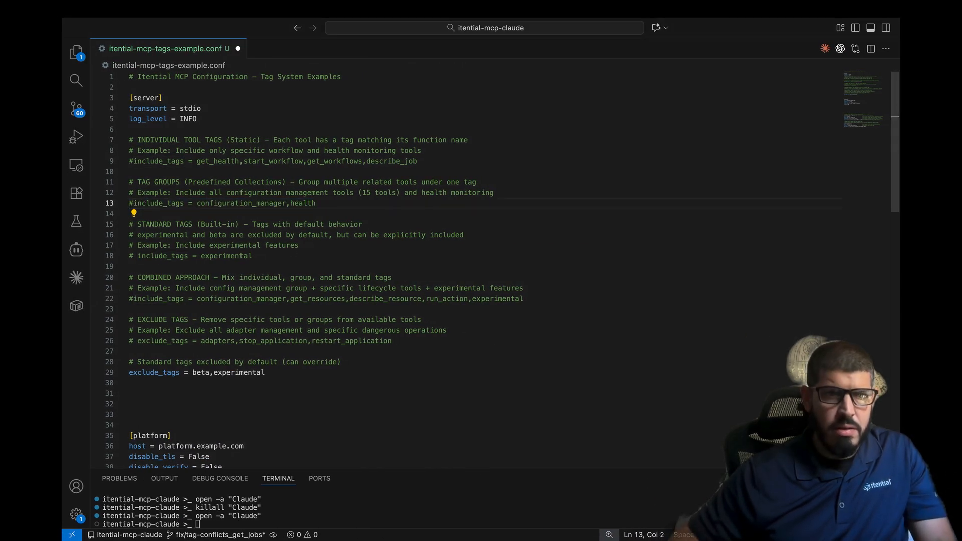
key(Down)
key(Down)
key(Down)
key(Down)
key(Down)
key(Delete)
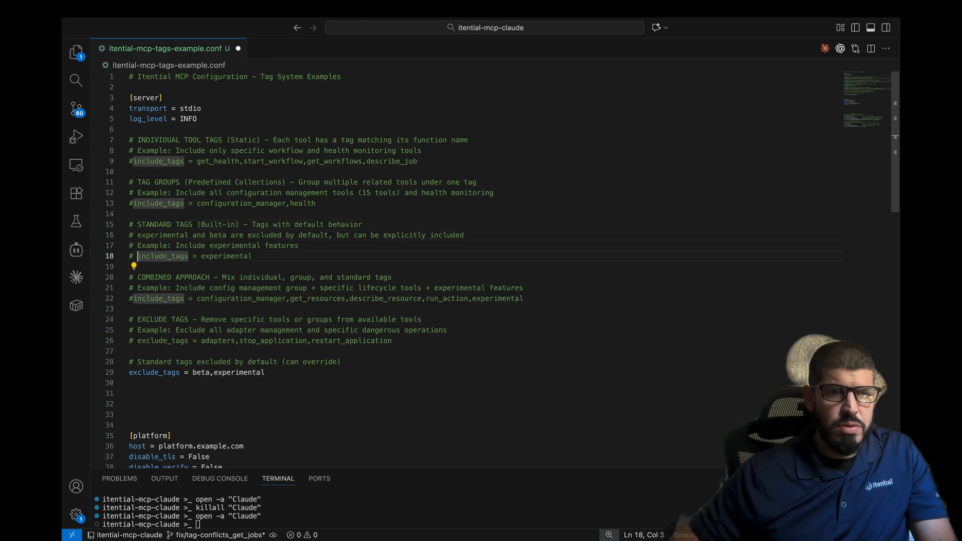
key(BackSpace)
Remove experimental from the exclude_tags line on line 29 so that it reads exclude_tags = beta
key(Down)
key(Down)
key(Down)
key(Down)
key(Down)
key(Down)
key(Down)
key(Down)
key(Down)
key(Down)
key(Down)
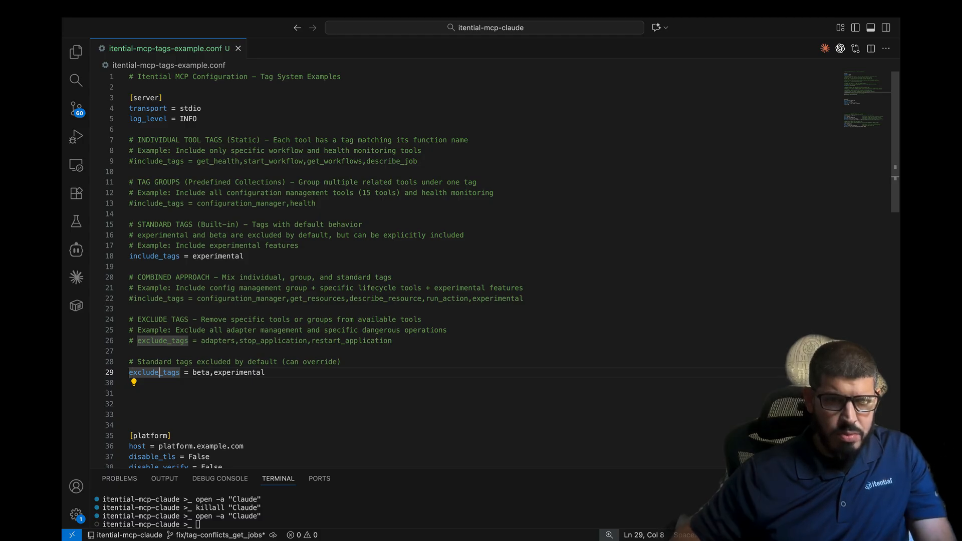
key(Right)
key(Right)
key(Right)
key(Right)
key(Right)
key(Right)
key(Right)
key(Right)
key(Right)
key(Right)
key(Right)
key(shift+End)
key(Delete)
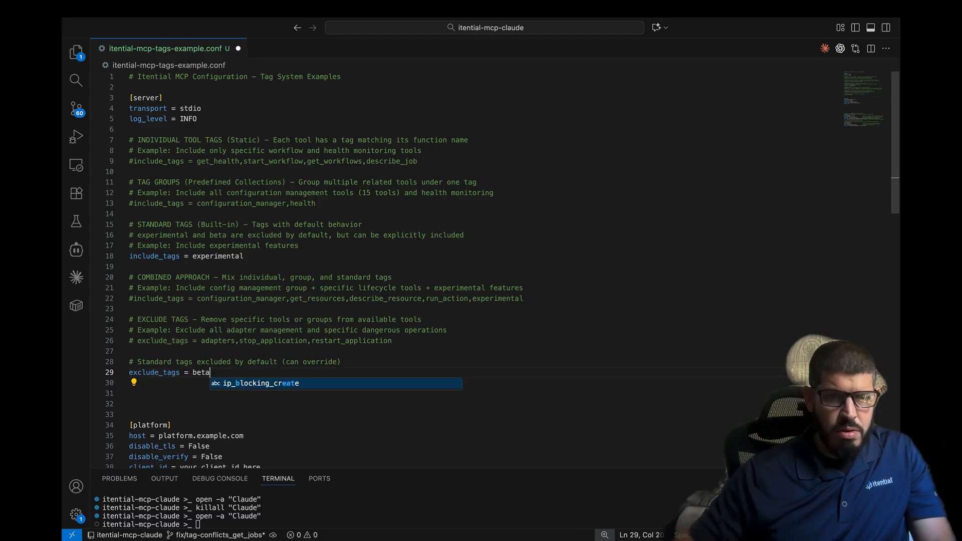
key(BackSpace)
key(BackSpace)
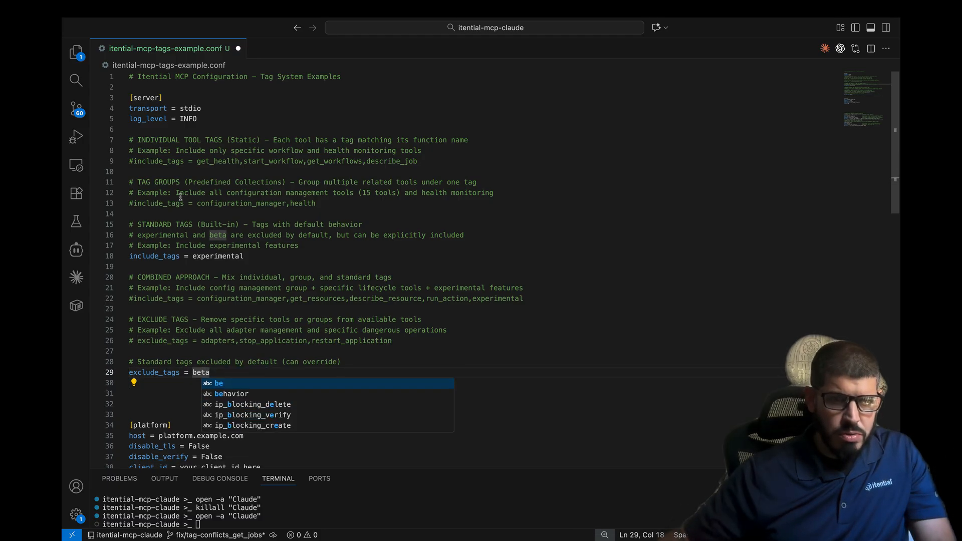
Comment out the exclude_tags = beta line and save the configuration file
click(128, 372)
text(#)
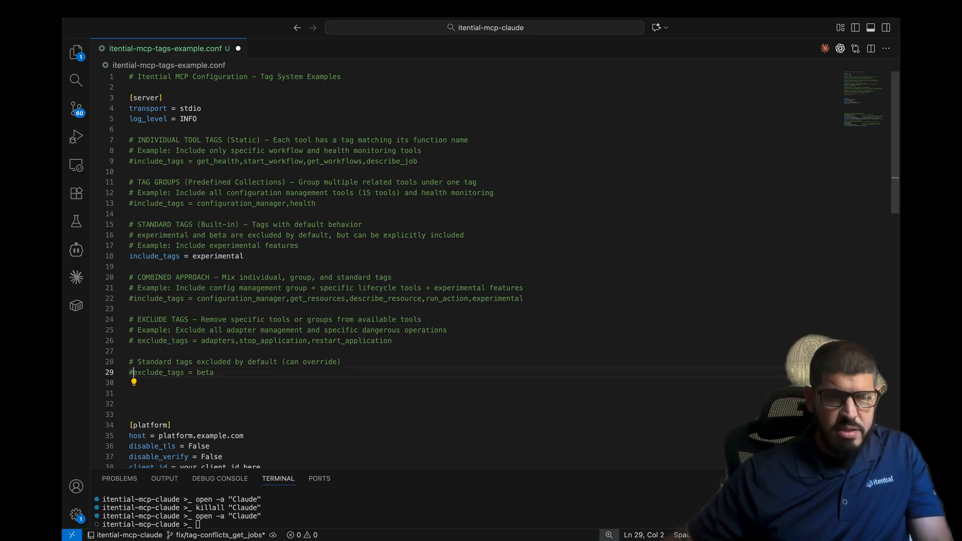
key(super+s)
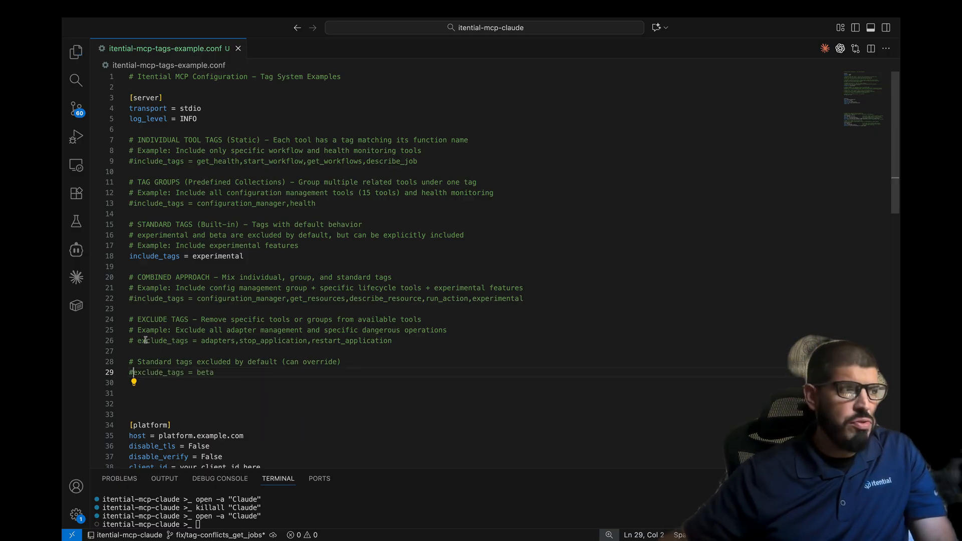
Uncomment the exclude_tags = beta line again and save the configuration file
drag(245, 256, 125, 259)
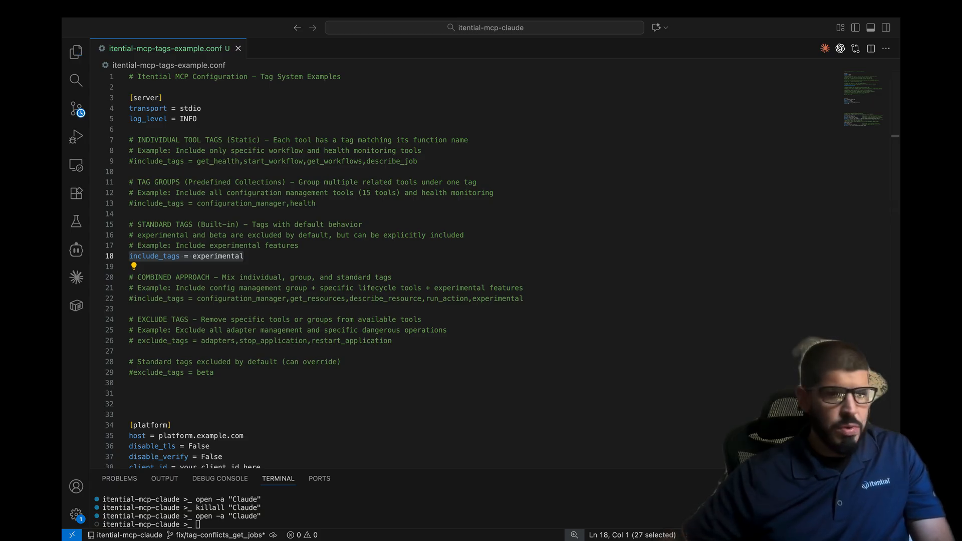
click(136, 373)
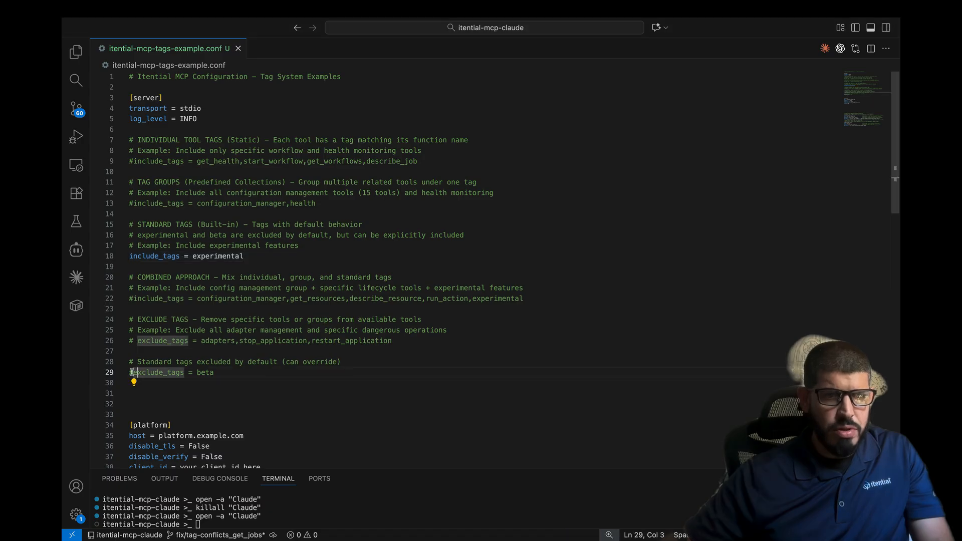
key(BackSpace)
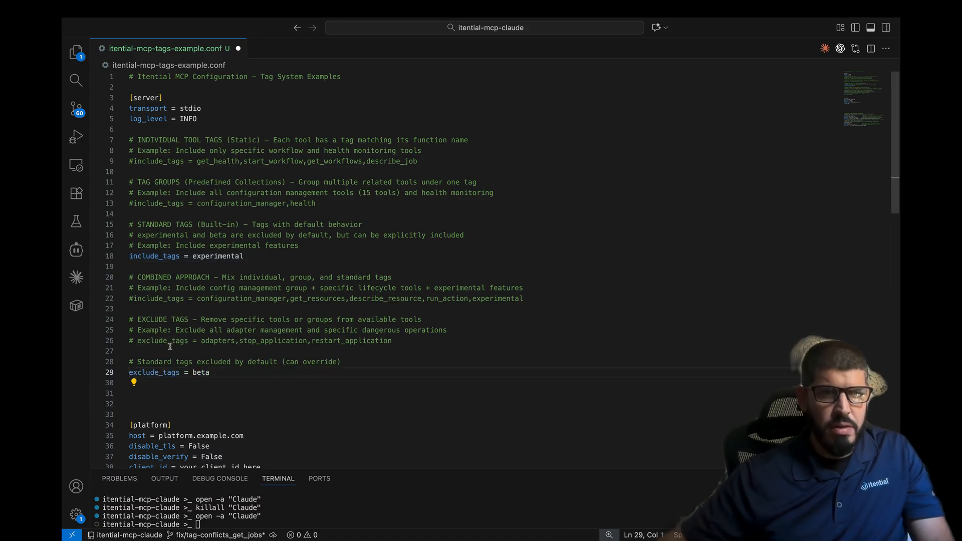
key(ctrl+s)
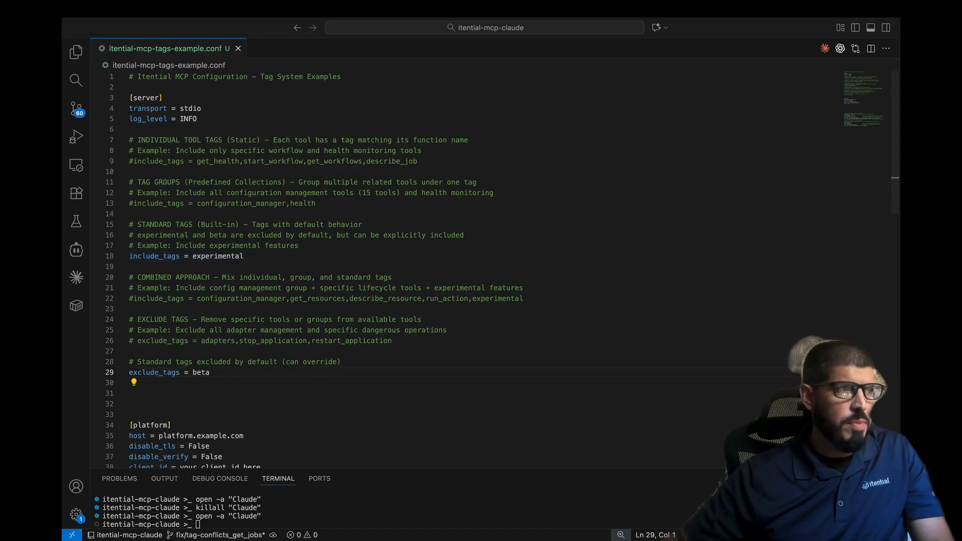
click(499, 260)
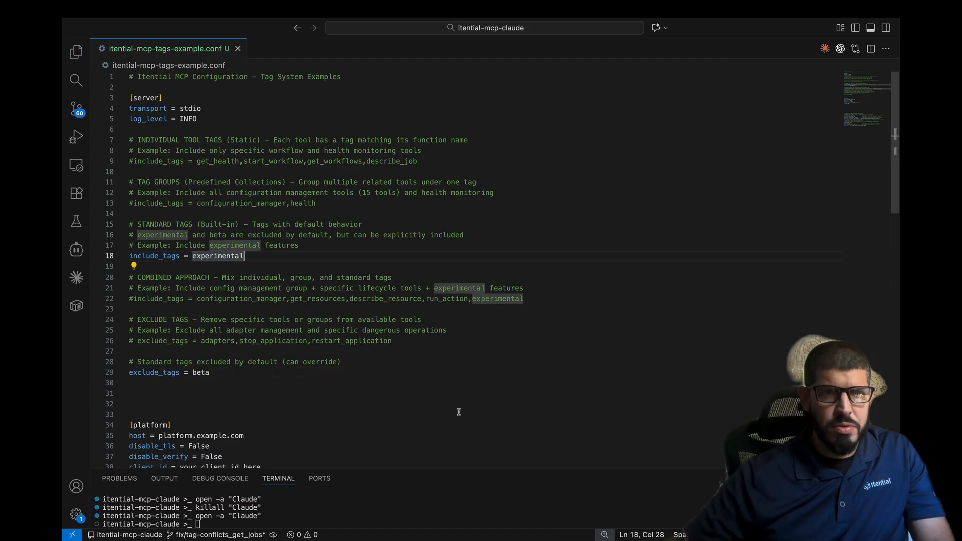
Run killall "Claude" and open -a "Claude" in the terminal to reload the experimental tag configuration
click(429, 511)
key(Up)
key(Up)
key(Return)
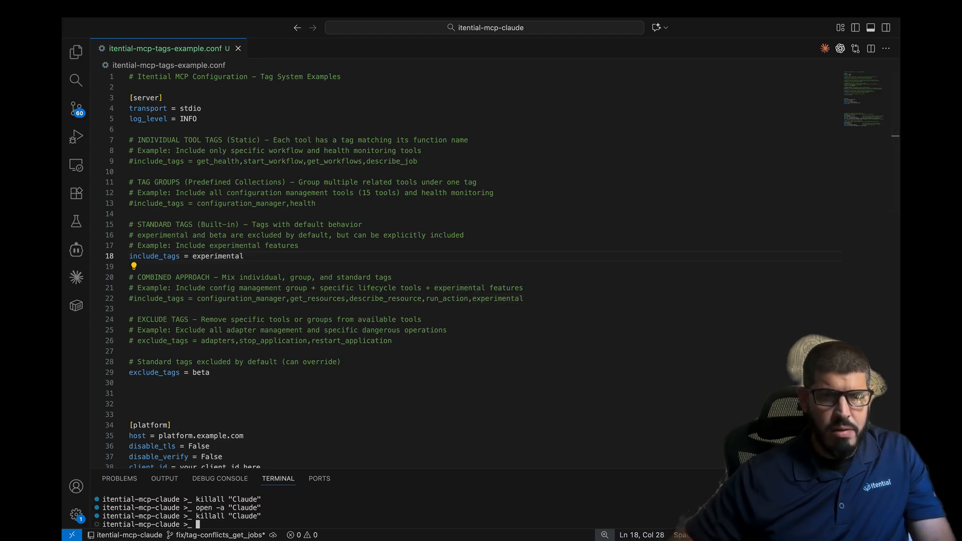
key(Up)
key(Up)
key(Return)
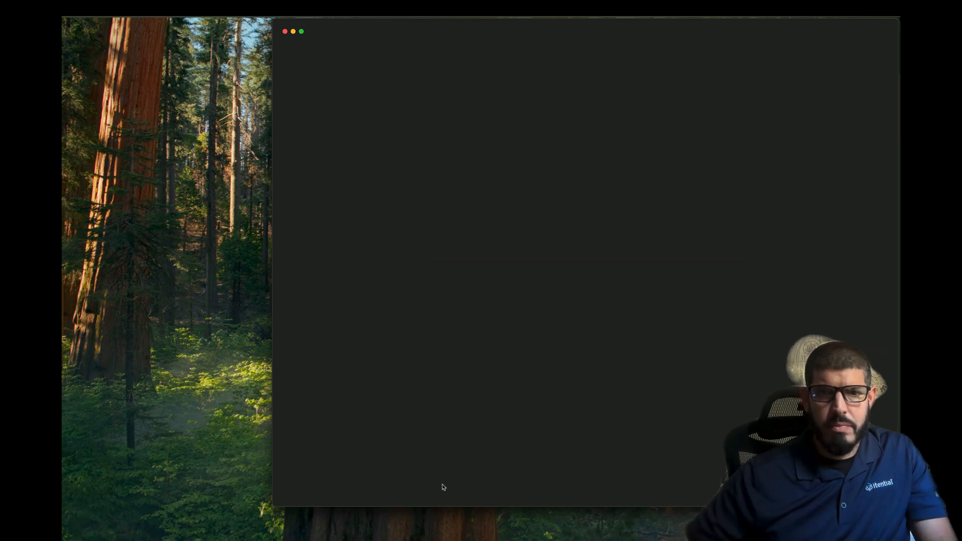
In Claude, check which itential-mcp tools are offered with experimental included and beta excluded
click(456, 239)
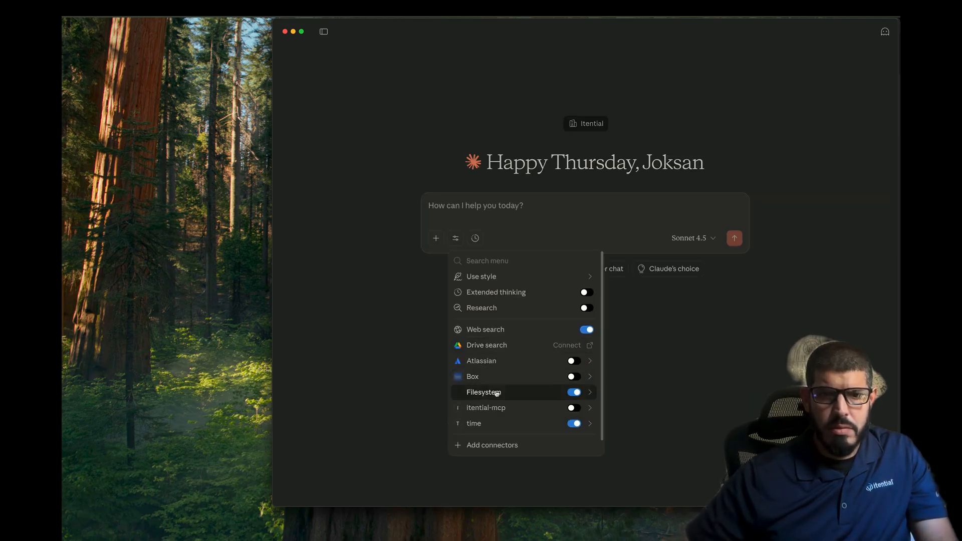
click(496, 393)
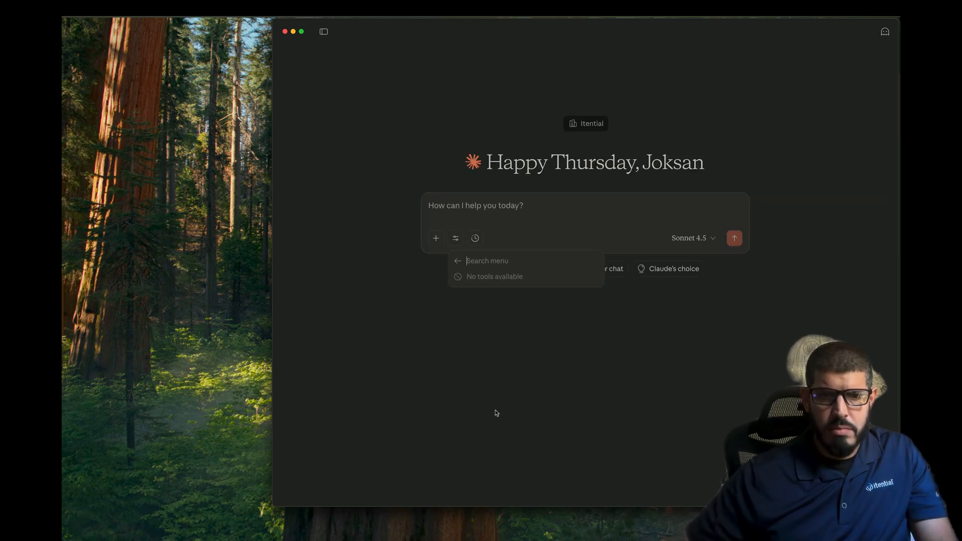
click(458, 261)
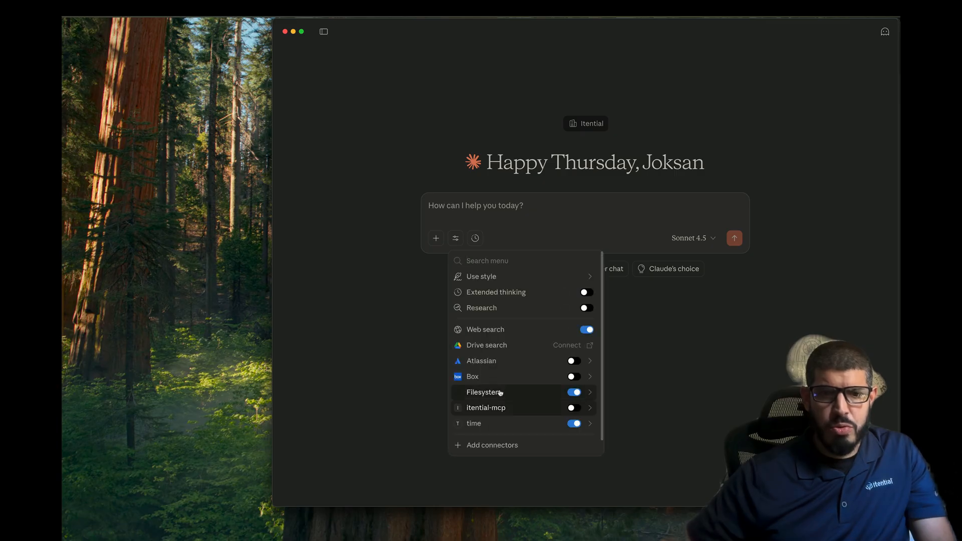
key(Escape)
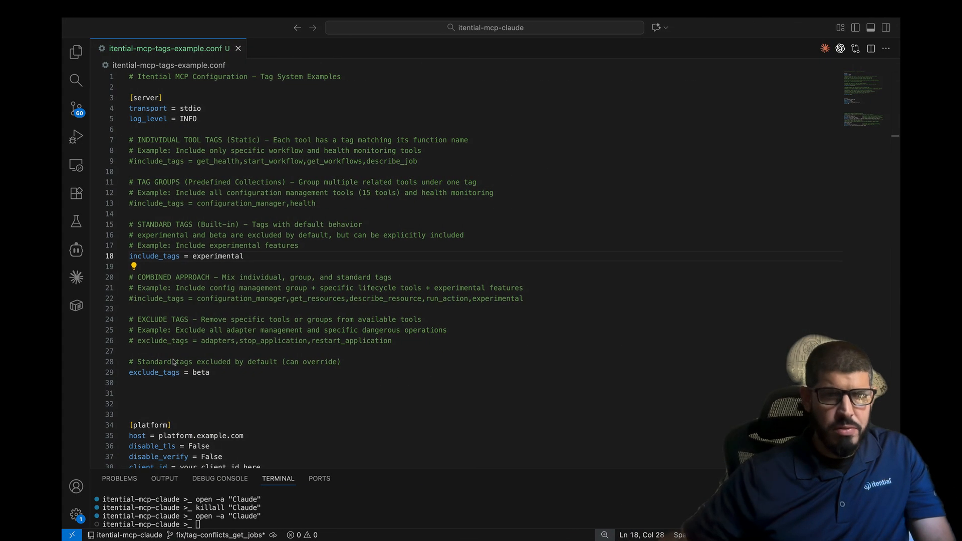
In VS Code, comment out exclude_tags = beta on line 29 and save the file
click(128, 374)
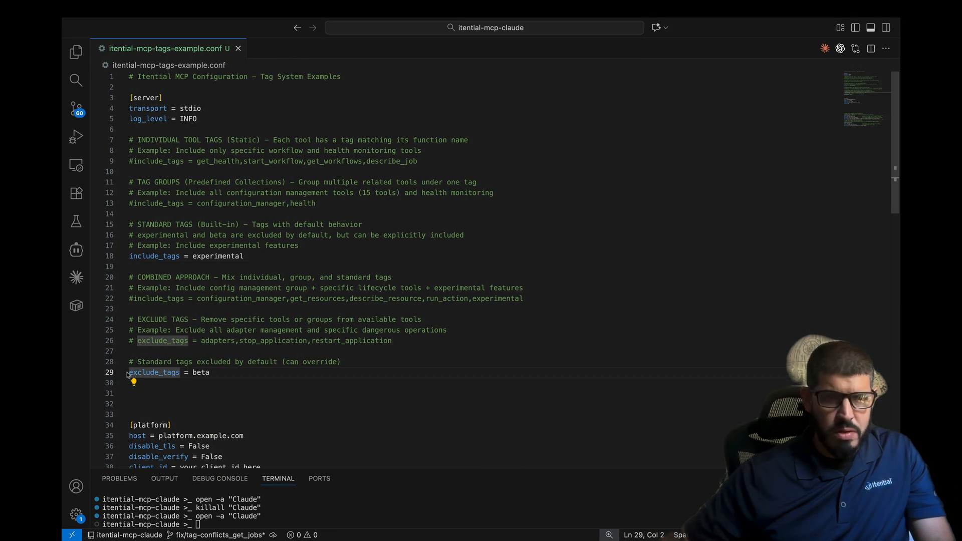
text(#)
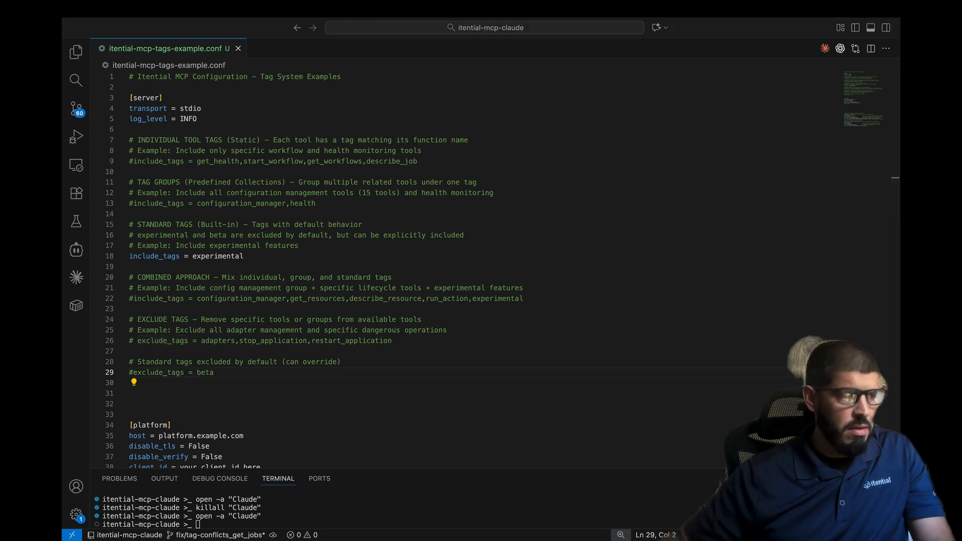
click(373, 330)
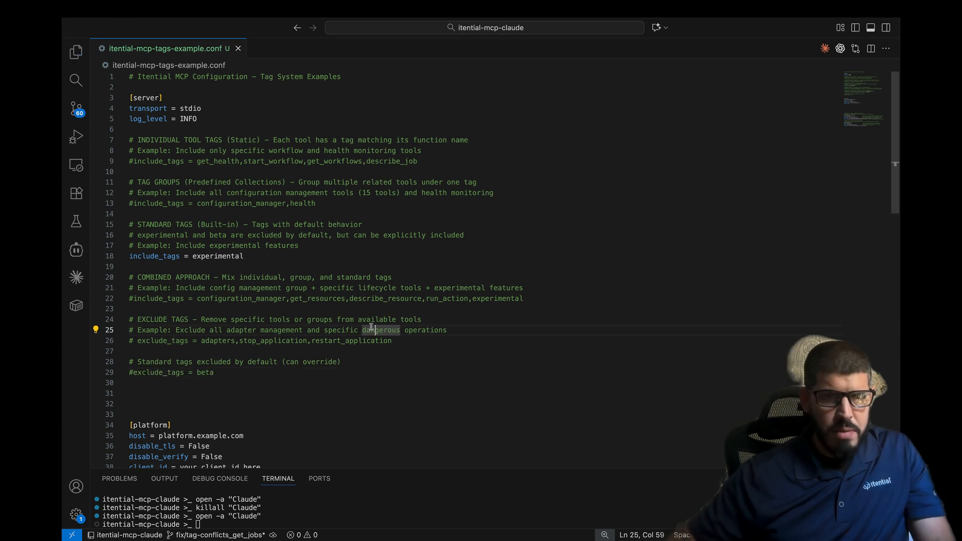
click(371, 328)
Restart Claude from the terminal with killall "Claude" and open -a "Claude" to load the configuration without exclude tags
click(389, 515)
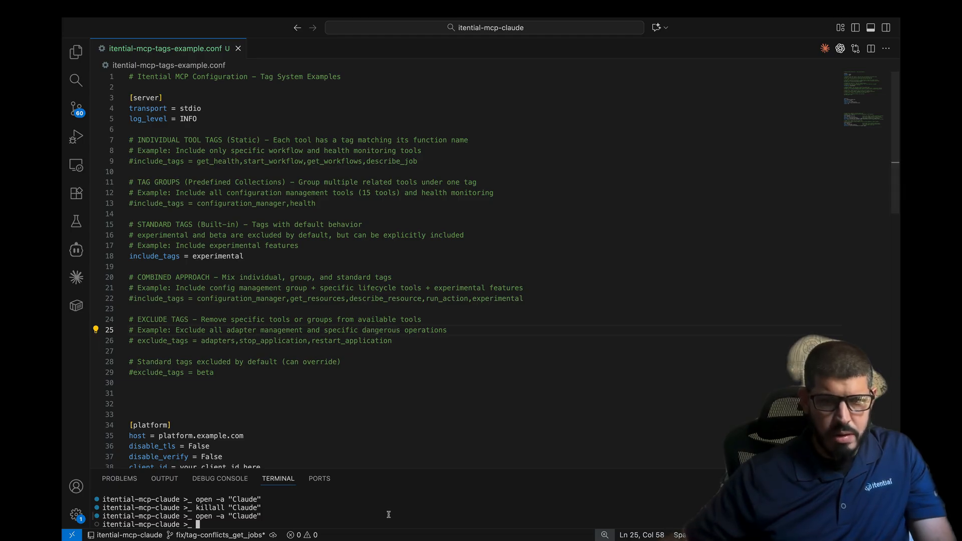
key(Up)
key(Up)
key(Return)
key(Up)
key(Up)
key(Return)
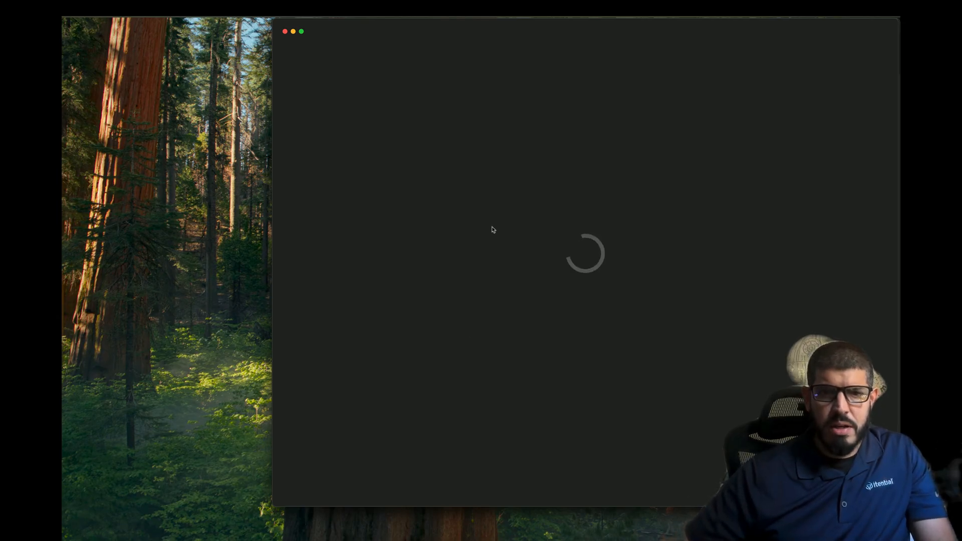
In Claude, check the itential-mcp connector's tools with only the experimental include tag active, and close the tools list
click(462, 238)
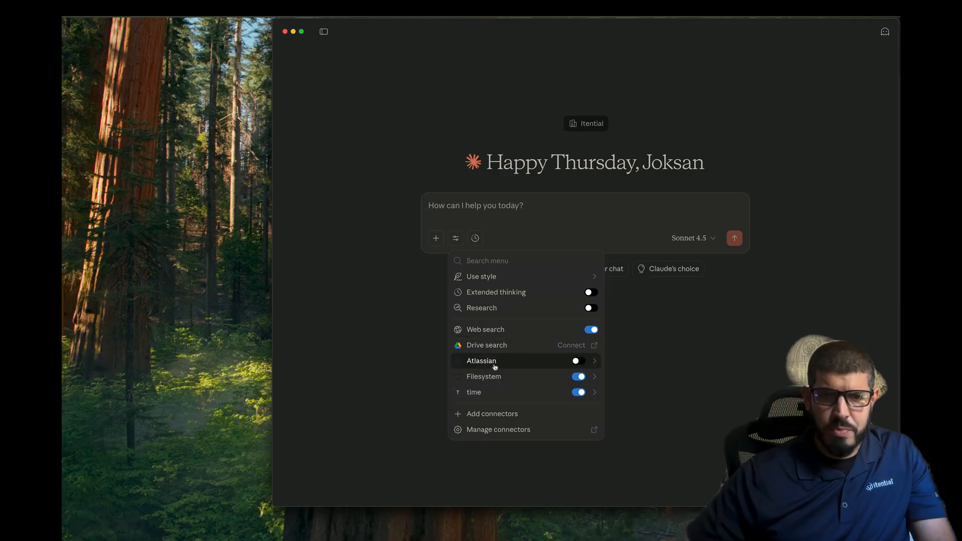
click(498, 407)
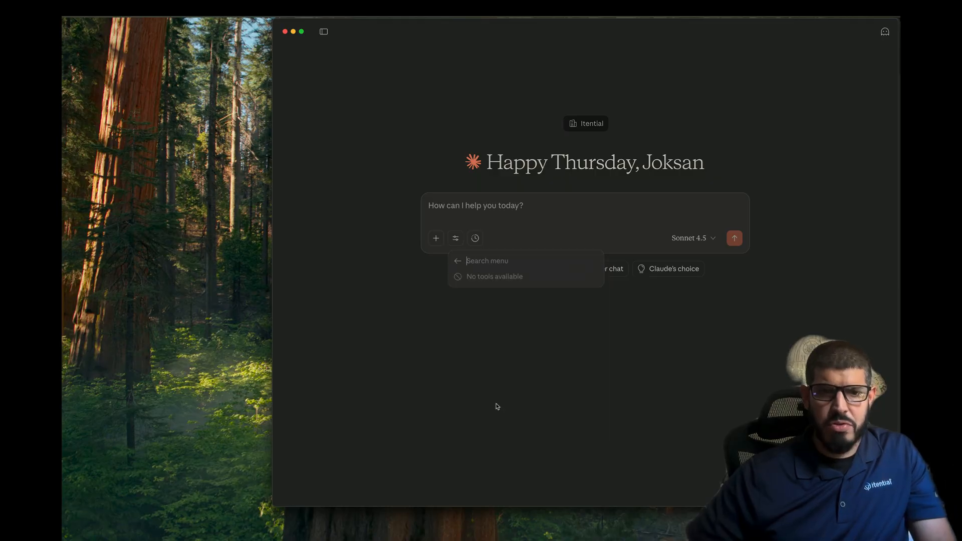
click(458, 261)
click(578, 409)
click(635, 396)
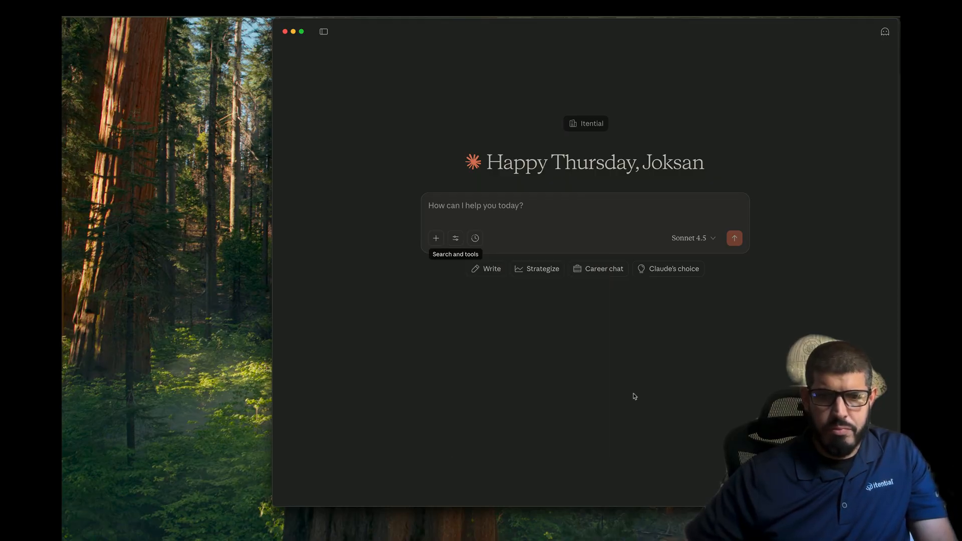
In VS Code, comment out include_tags = experimental, uncomment the combined approach include_tags line, and save the file
key(super+Tab)
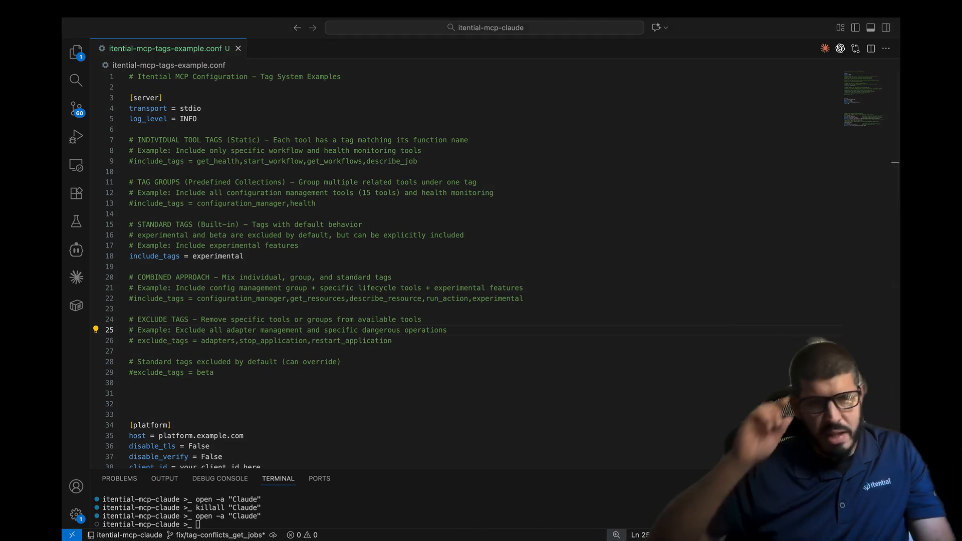
click(132, 256)
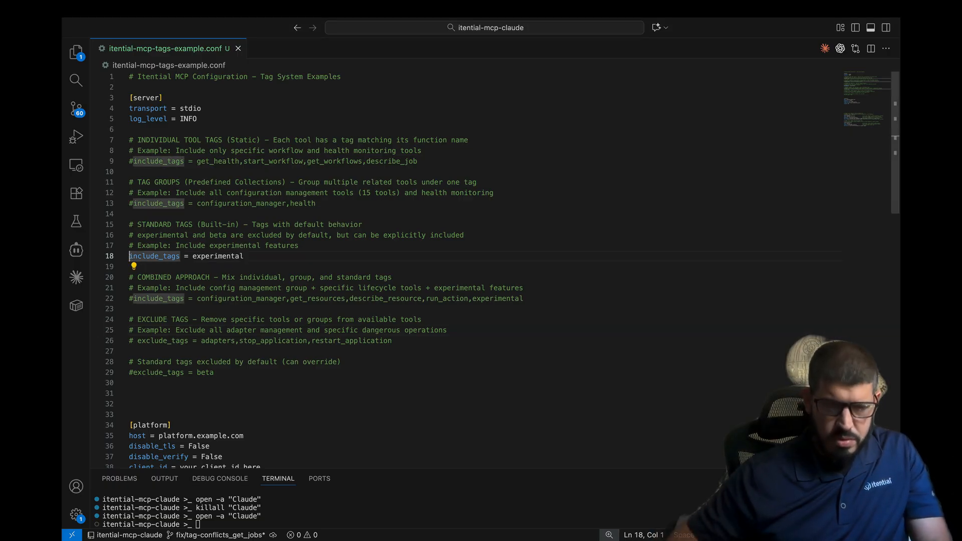
text(#)
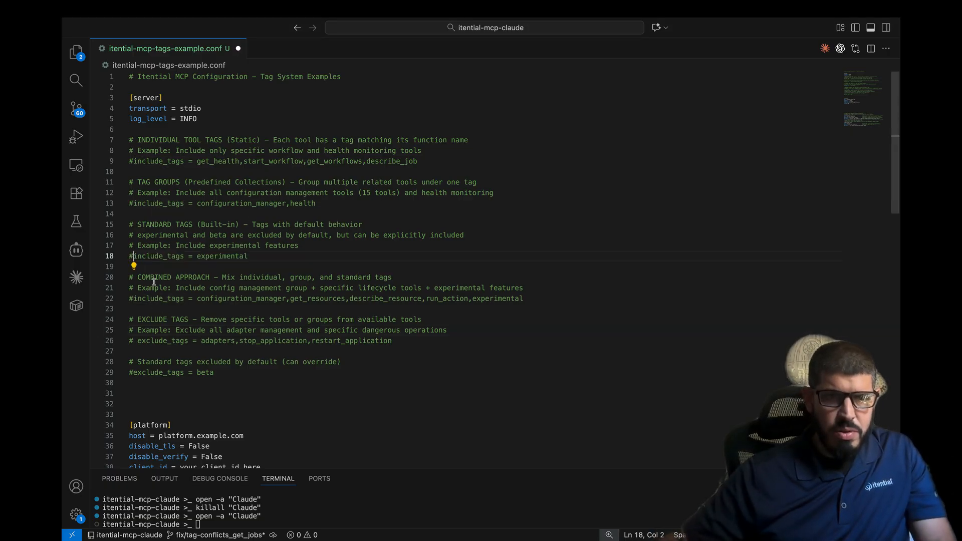
click(135, 299)
key(BackSpace)
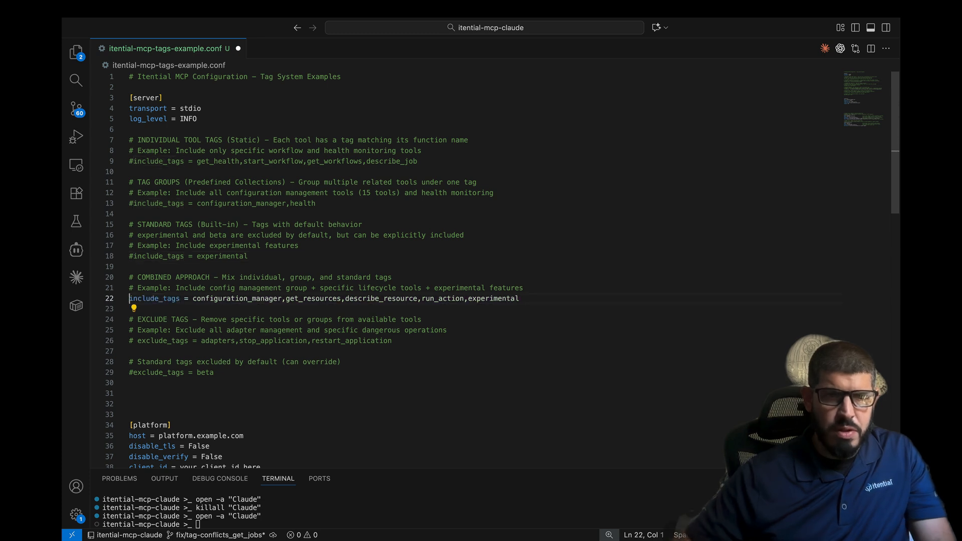
key(ctrl+s)
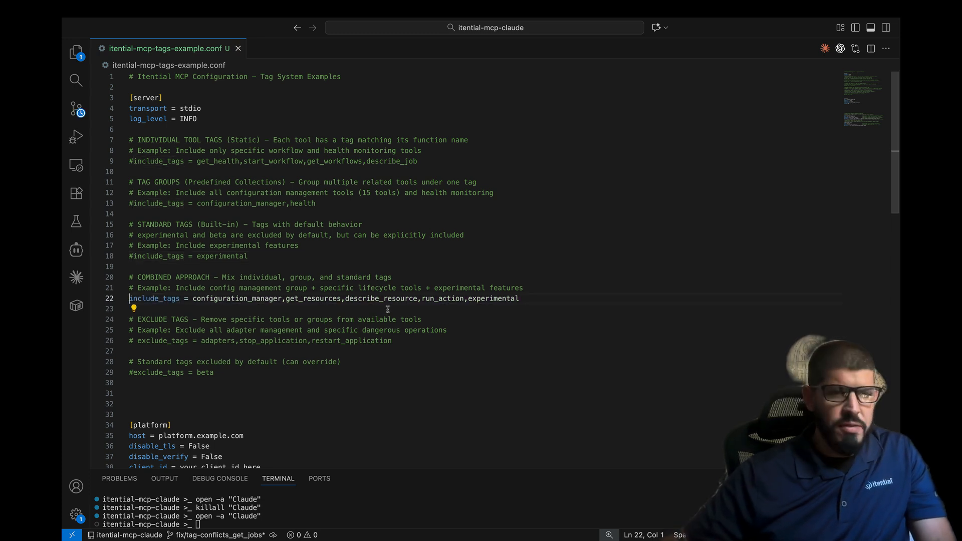
drag(521, 299, 132, 299)
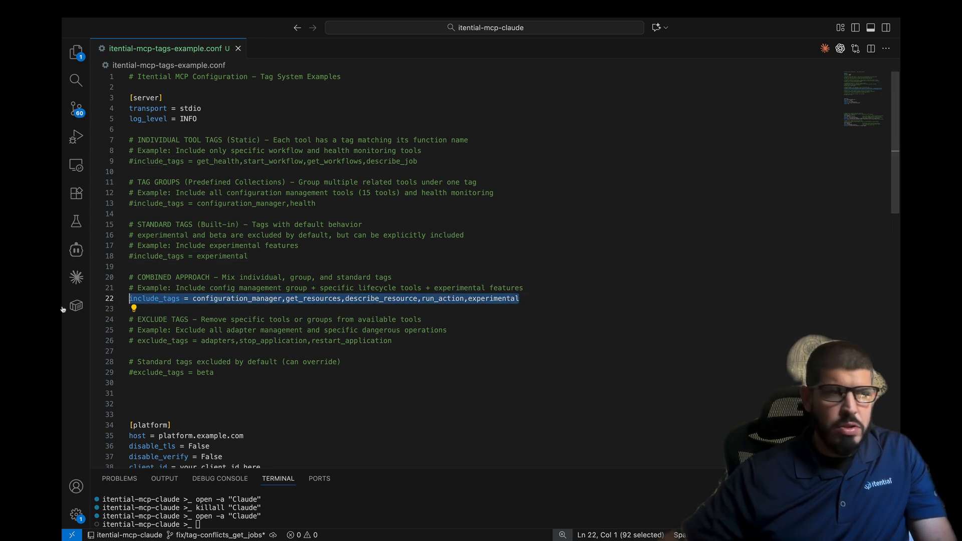
Remove the experimental tag from the combined approach include_tags on line 22, ending the list at run_action, and save the file
key(super+Tab)
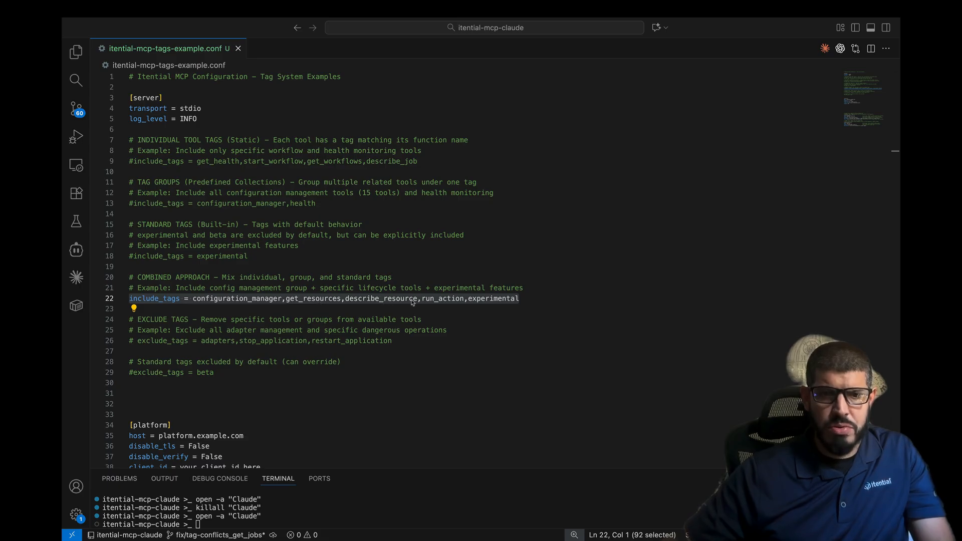
click(470, 299)
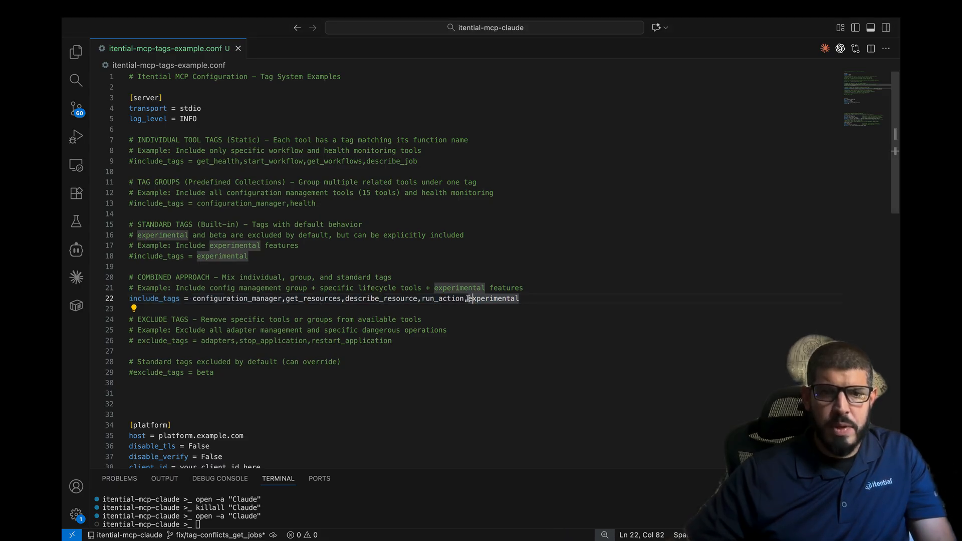
drag(466, 299, 554, 301)
key(BackSpace)
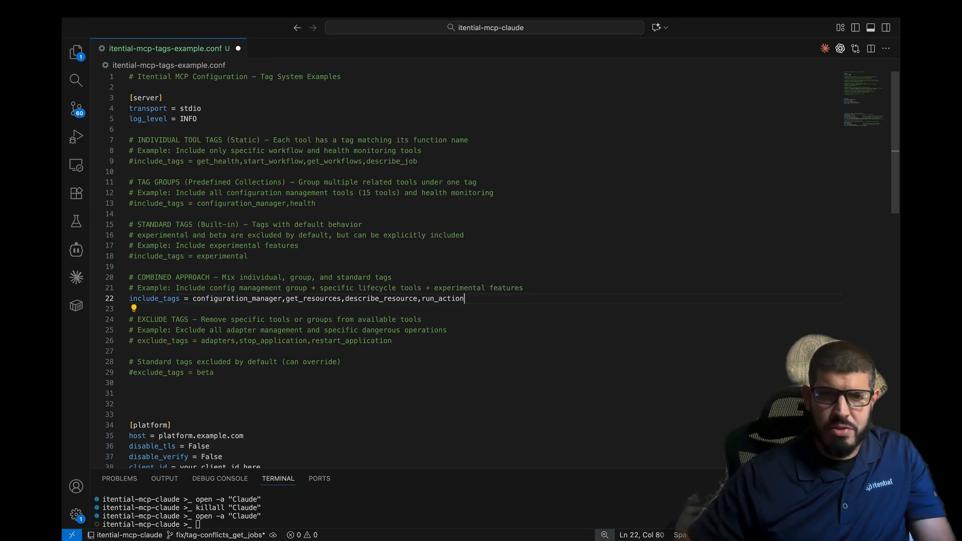
key(super+s)
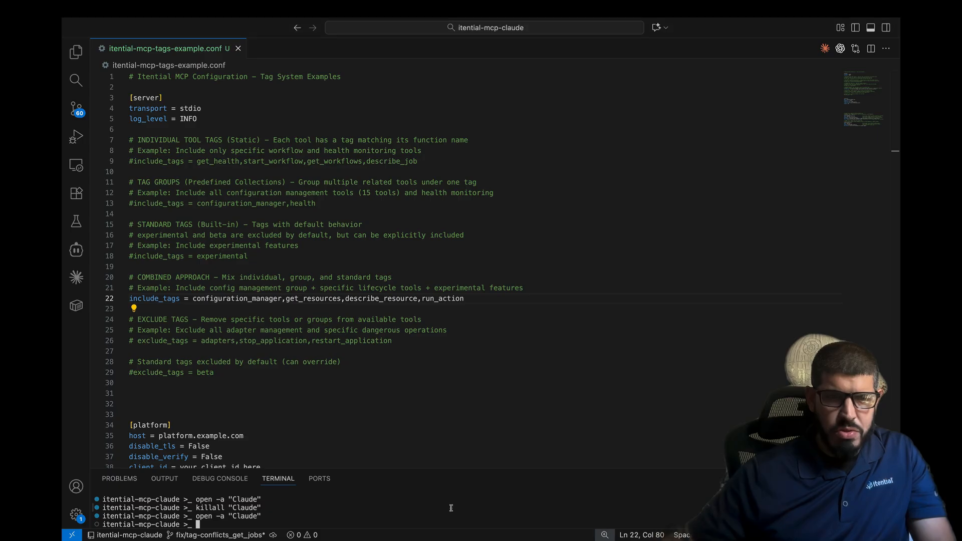
Restart Claude from the terminal with killall "Claude" and open -a "Claude" to load the combined include tags
key(Up)
key(Up)
key(Return)
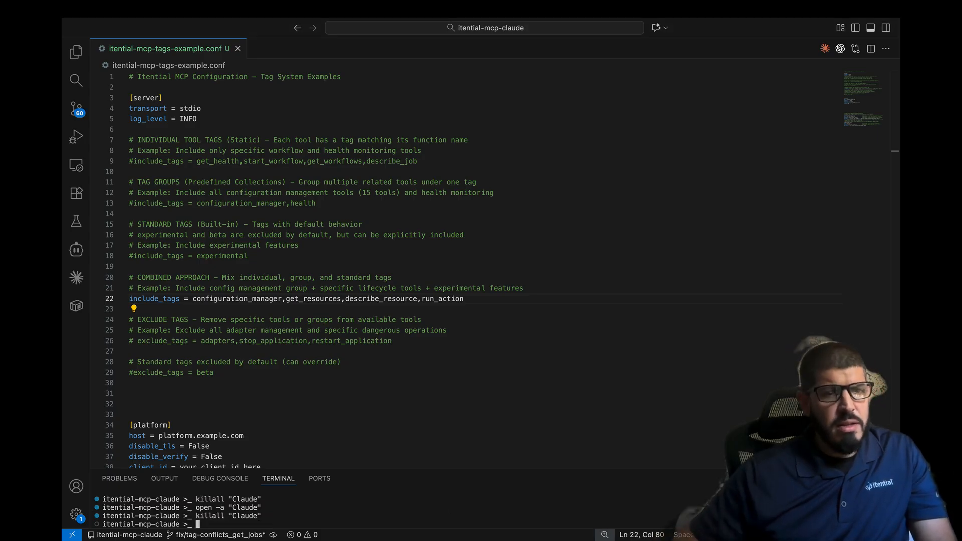
key(Up)
key(Up)
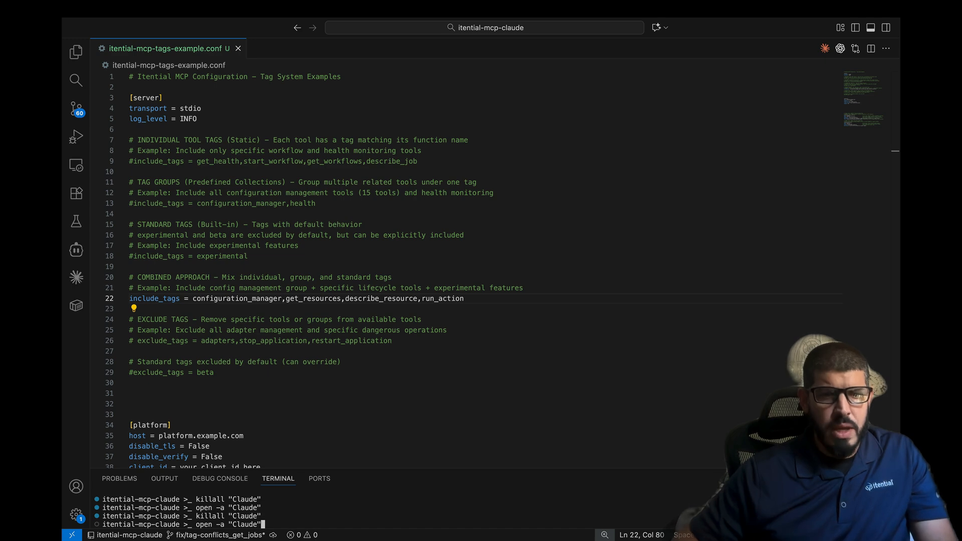
key(Return)
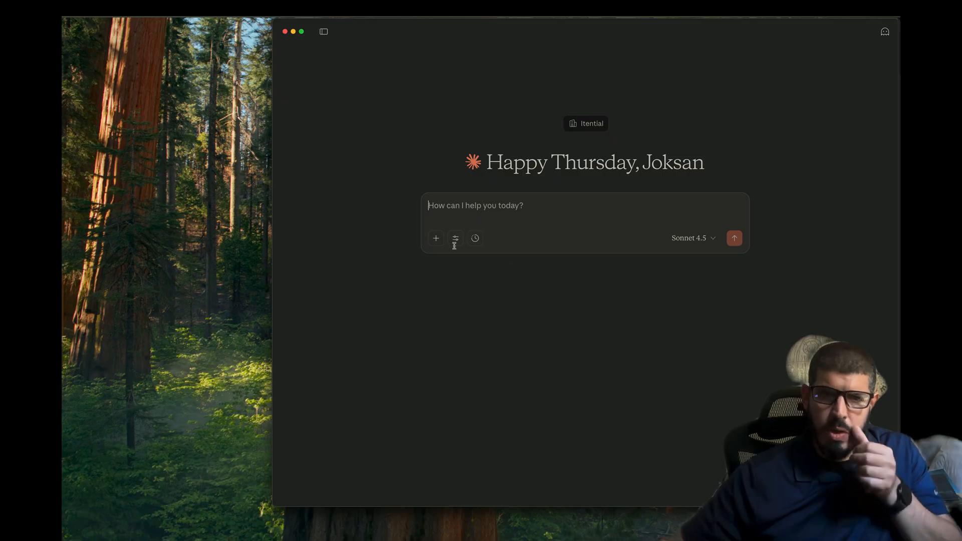
In Claude, review the itential-mcp connector's tools with the combined include tags active, and close the tools list
click(455, 238)
click(501, 406)
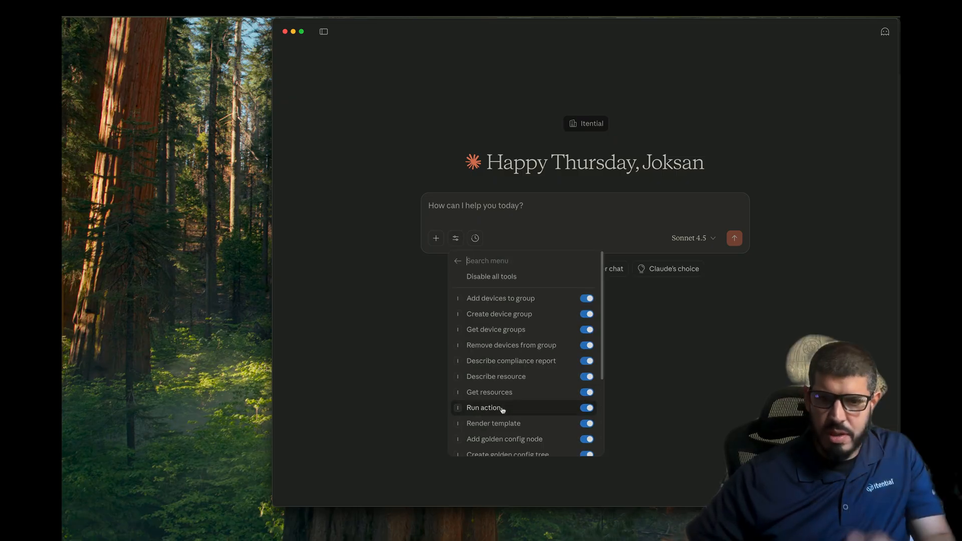
scroll(522, 384, down, 3)
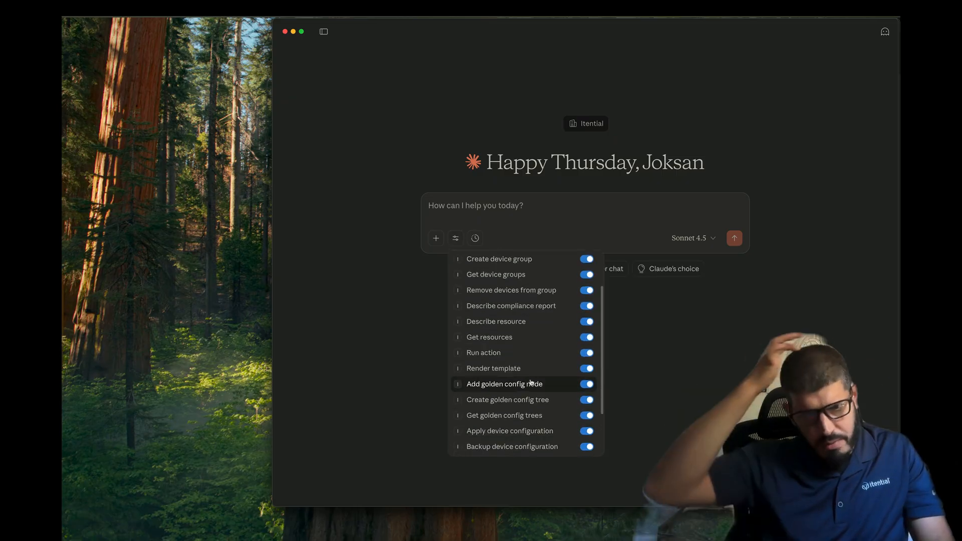
scroll(527, 353, up, 3)
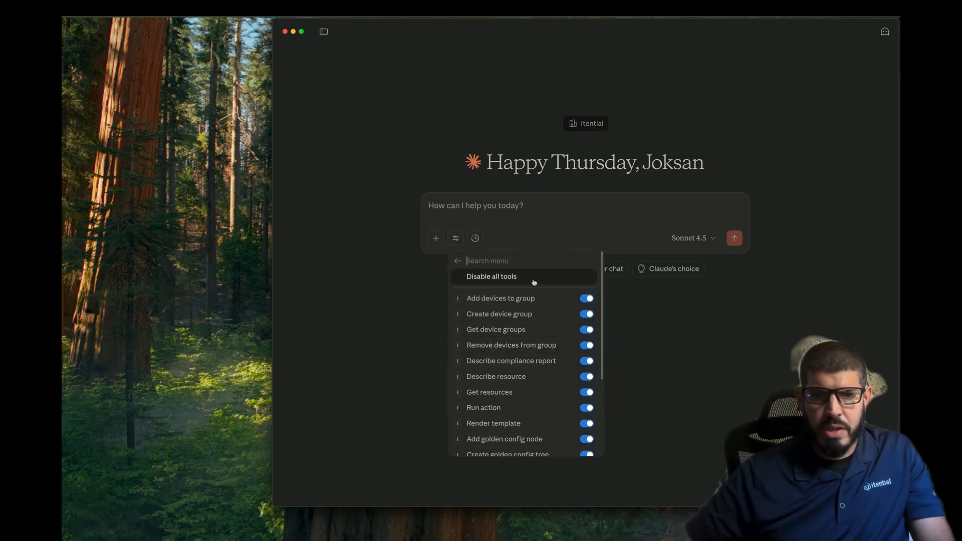
scroll(506, 313, down, 4)
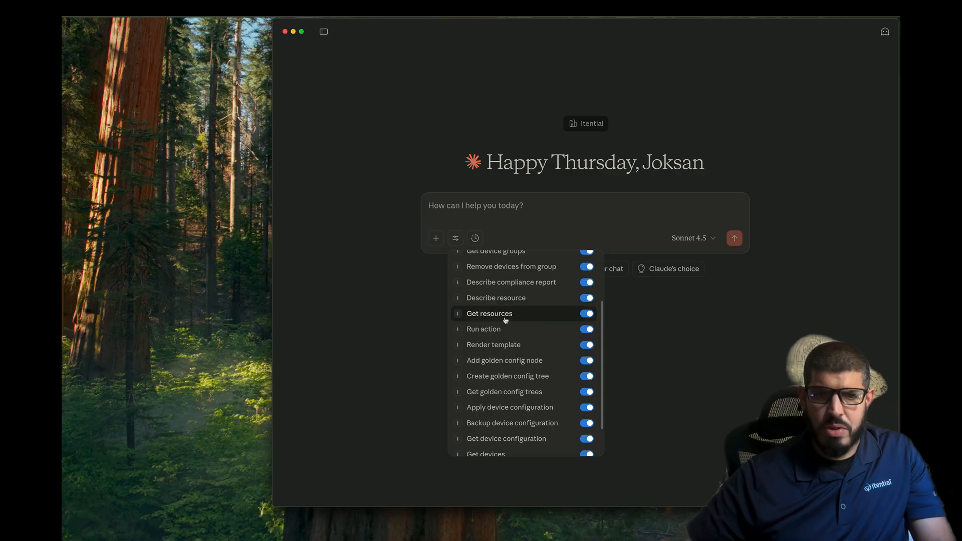
click(664, 359)
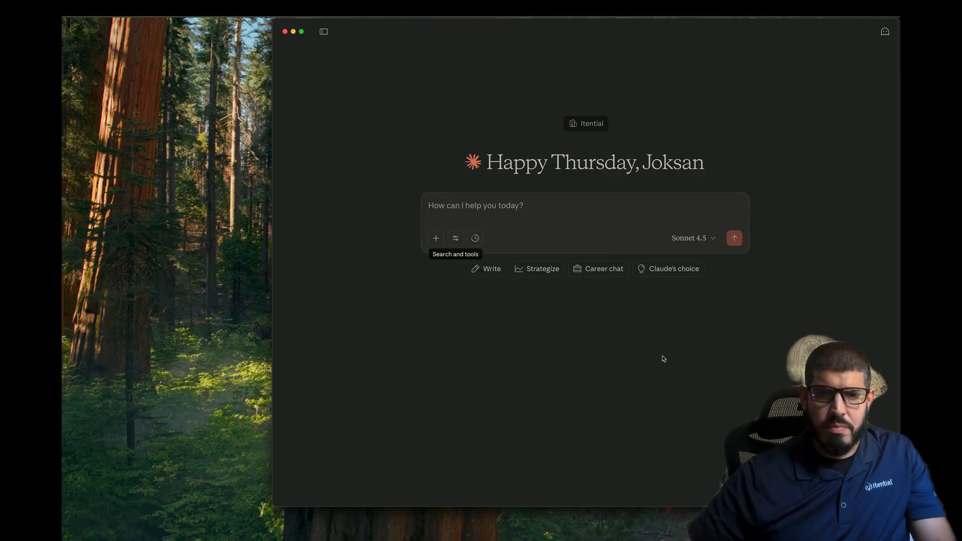
In VS Code, comment out include_tags on line 22, uncomment exclude_tags = adapters,stop_application,restart_application on line 26, and save the file
key(ctrl+Right)
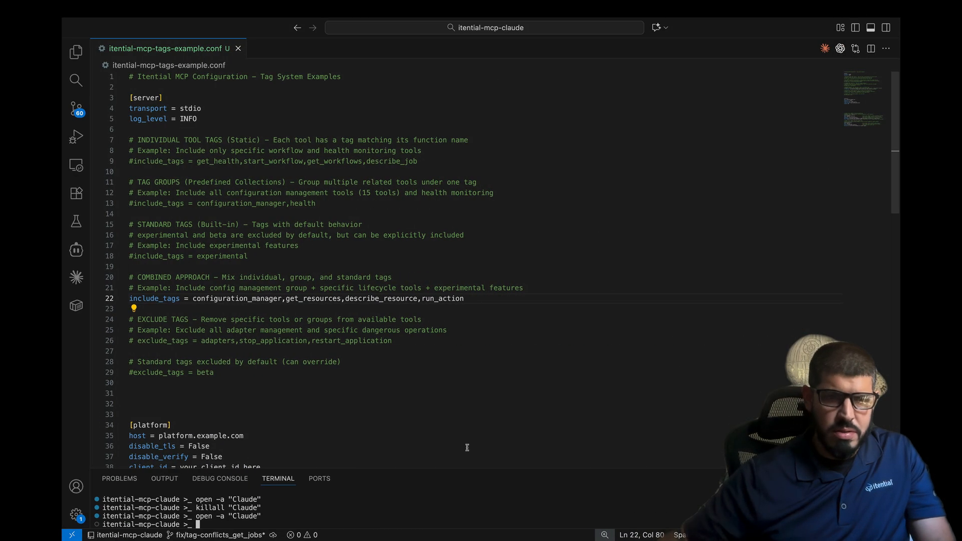
click(129, 300)
text(#)
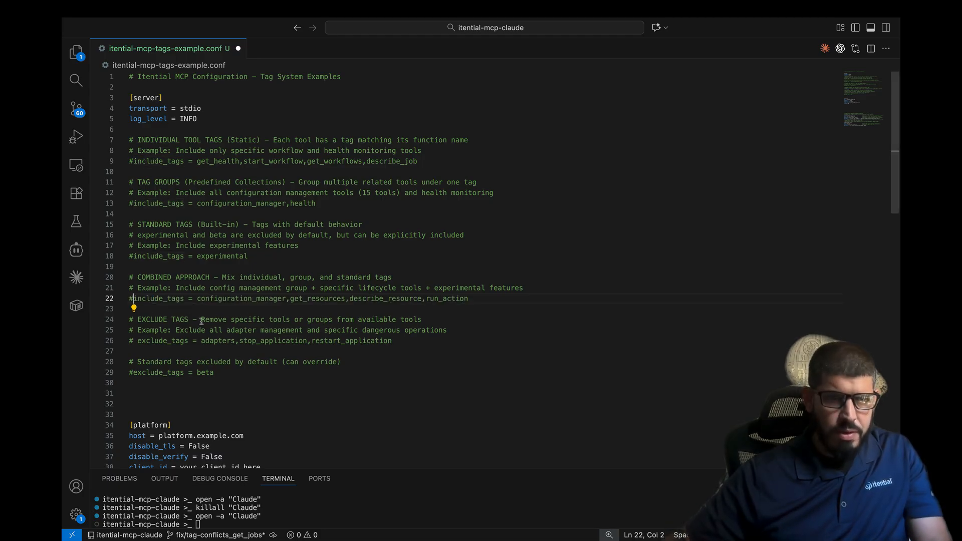
click(138, 340)
key(BackSpace)
key(BackSpace)
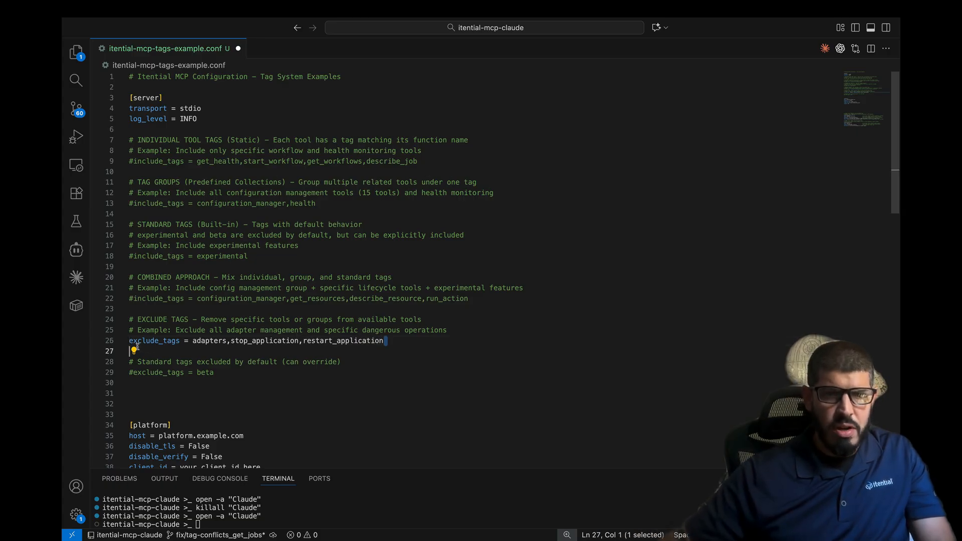
drag(384, 341, 121, 347)
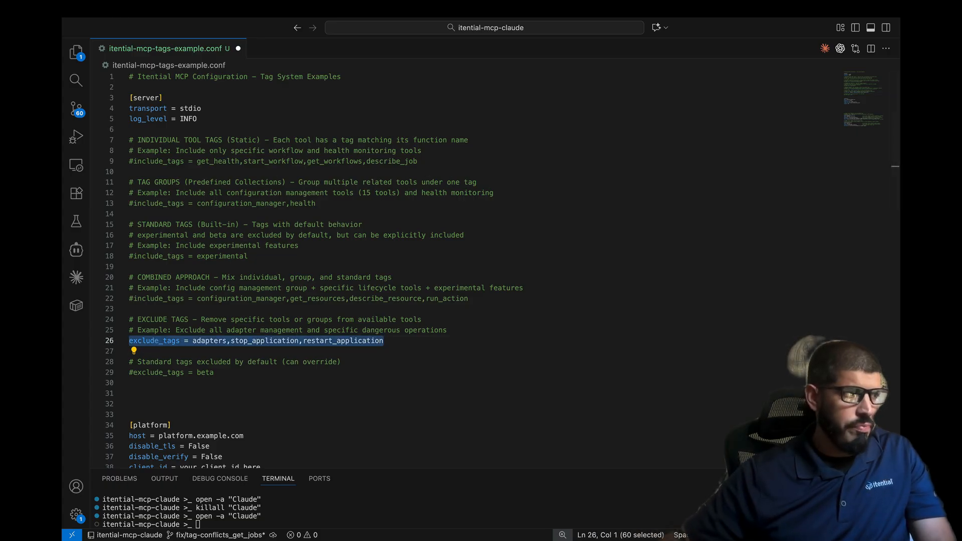
key(super+Tab)
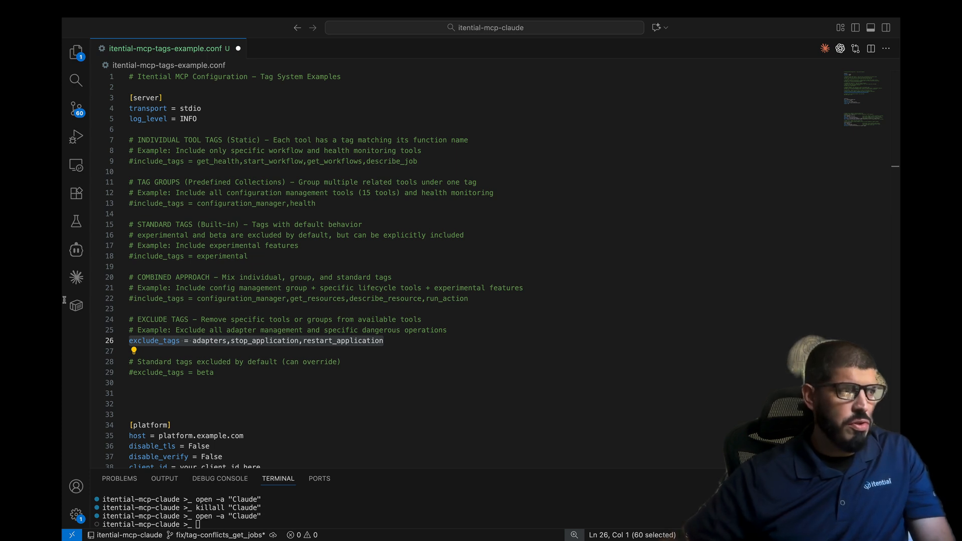
click(391, 348)
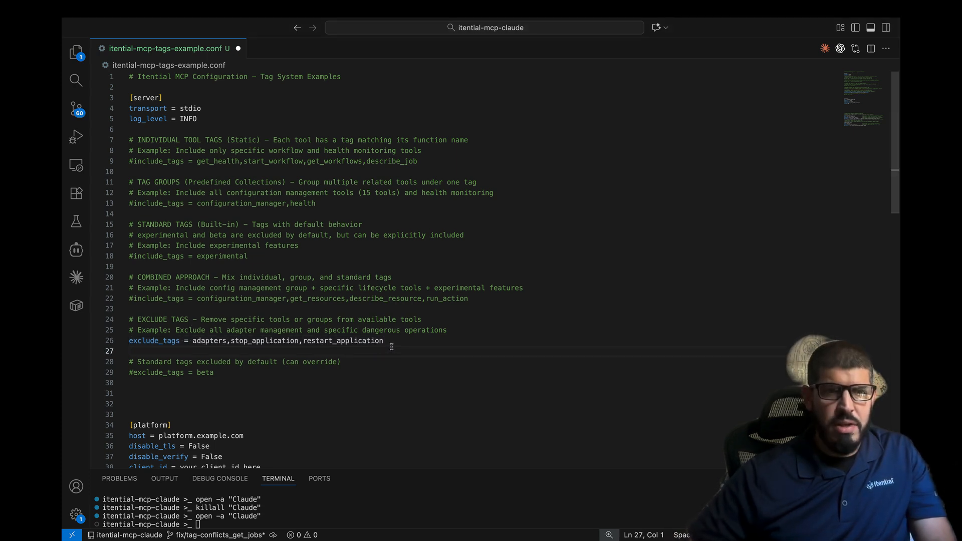
key(super+s)
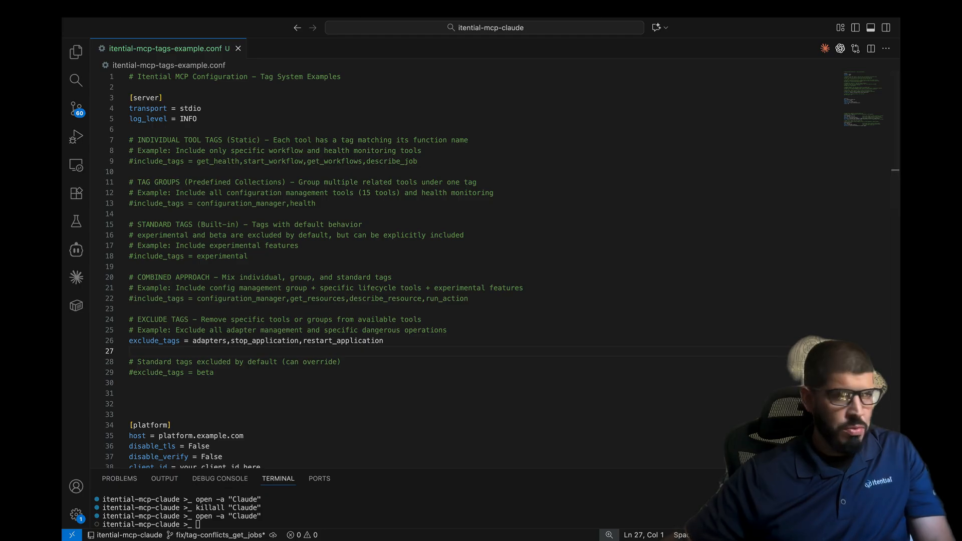
Restart Claude from the terminal with killall "Claude" and open -a "Claude" to load the adapters, stop_application and restart_application exclusions
click(400, 500)
key(Up)
key(Up)
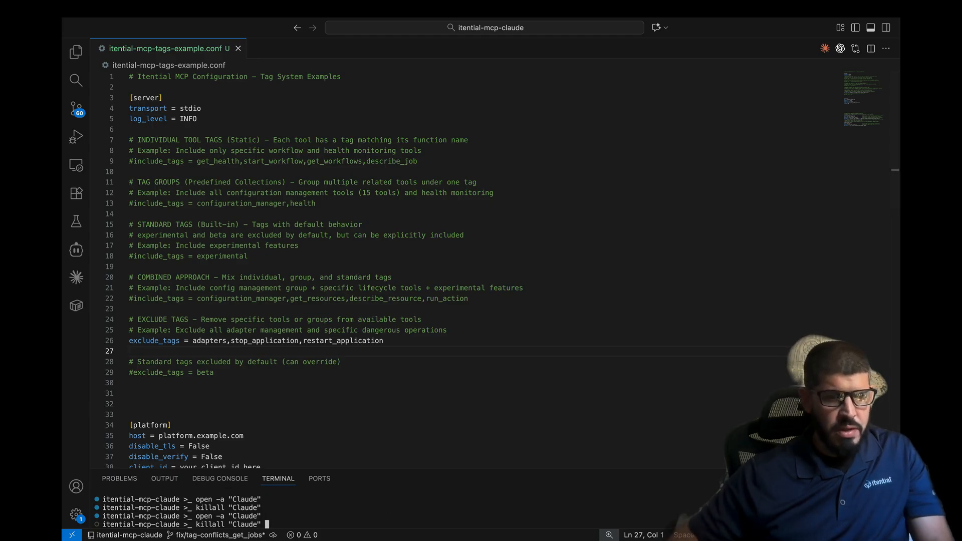
key(Return)
key(Up)
key(Up)
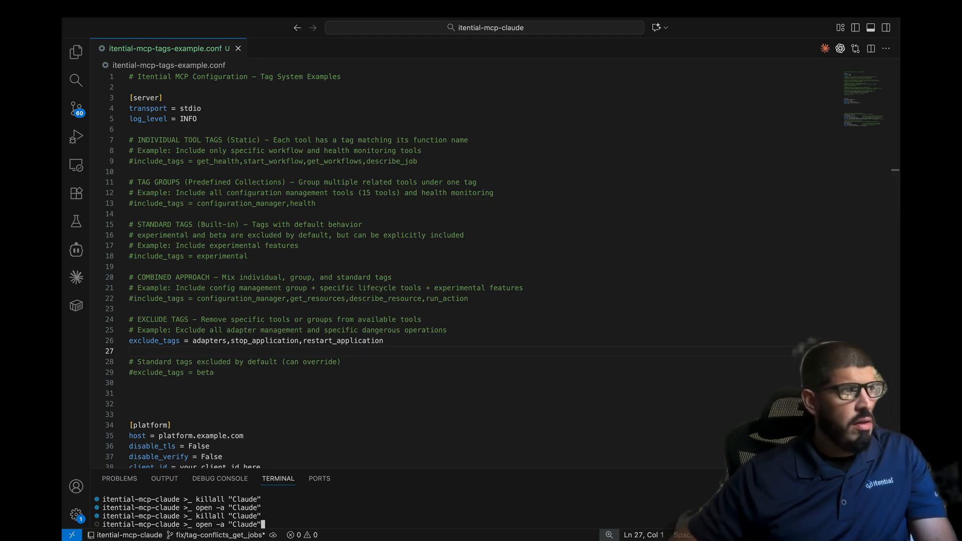
key(Return)
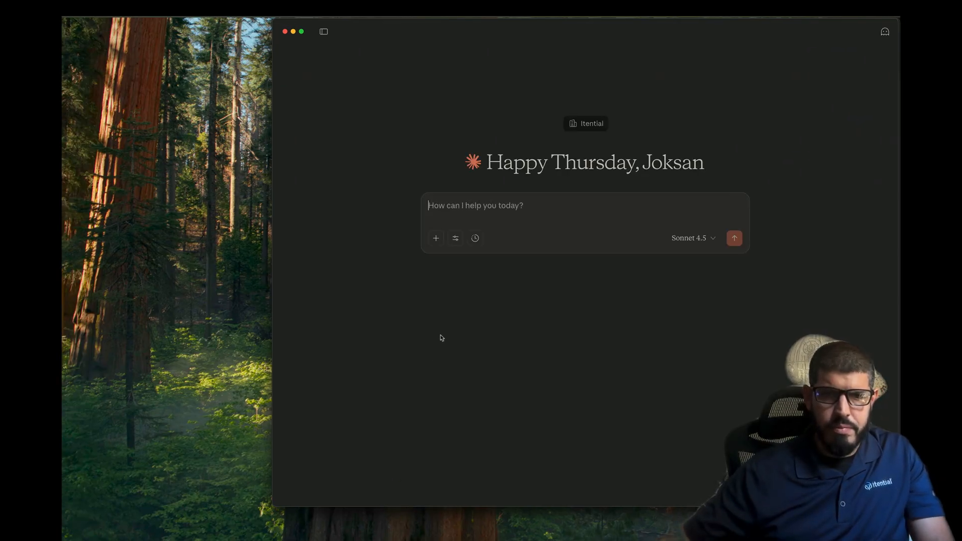
In Claude, look through the itential-mcp connector's tools and search them for start
click(456, 239)
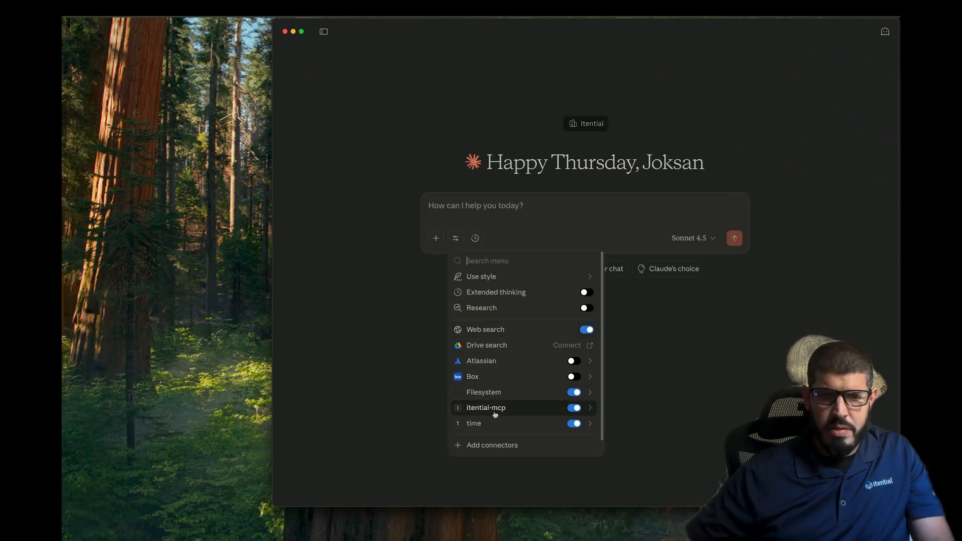
click(505, 407)
scroll(526, 391, down, 5)
scroll(526, 391, up, 10)
click(498, 257)
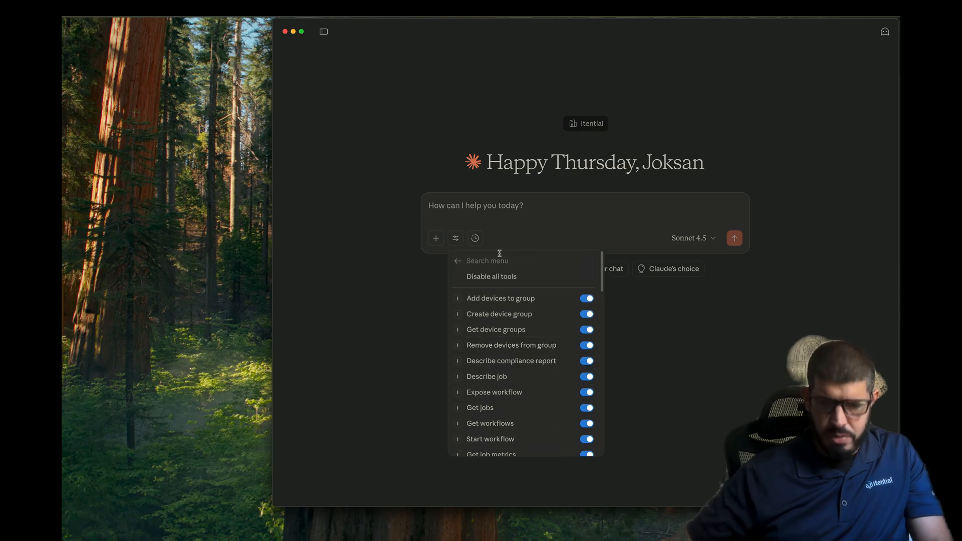
text(start)
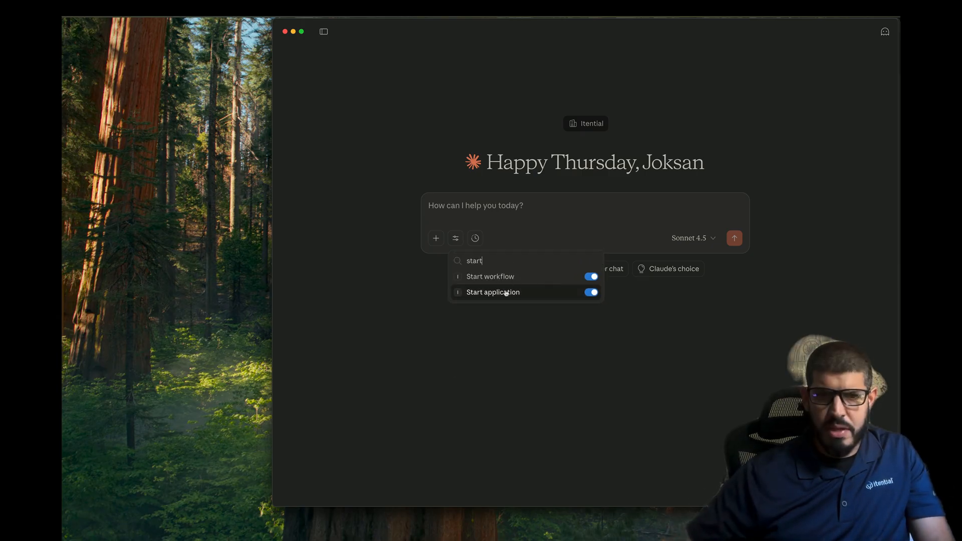
Check the exclude_tags line in VS Code, and search the itential-mcp tools in Claude for restart
double_click(476, 260)
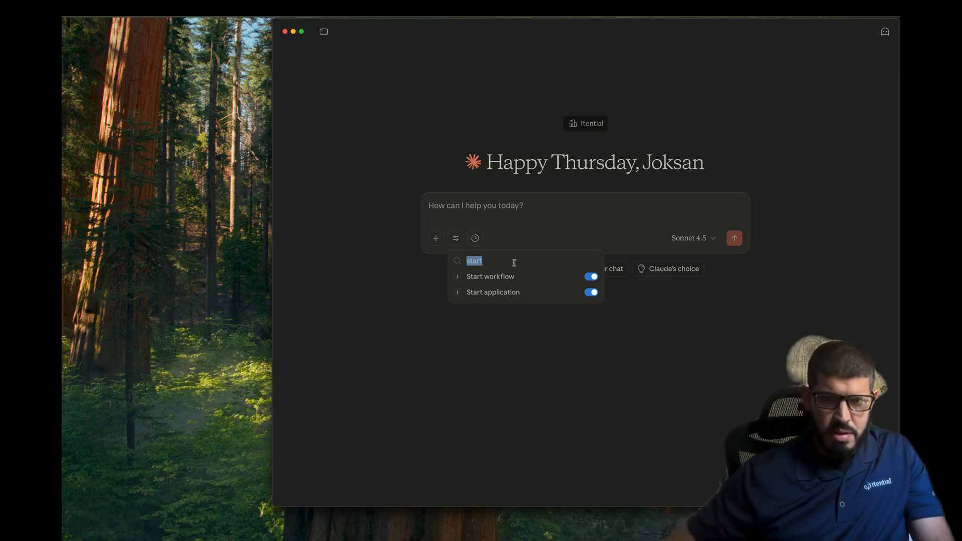
key(ctrl+Right)
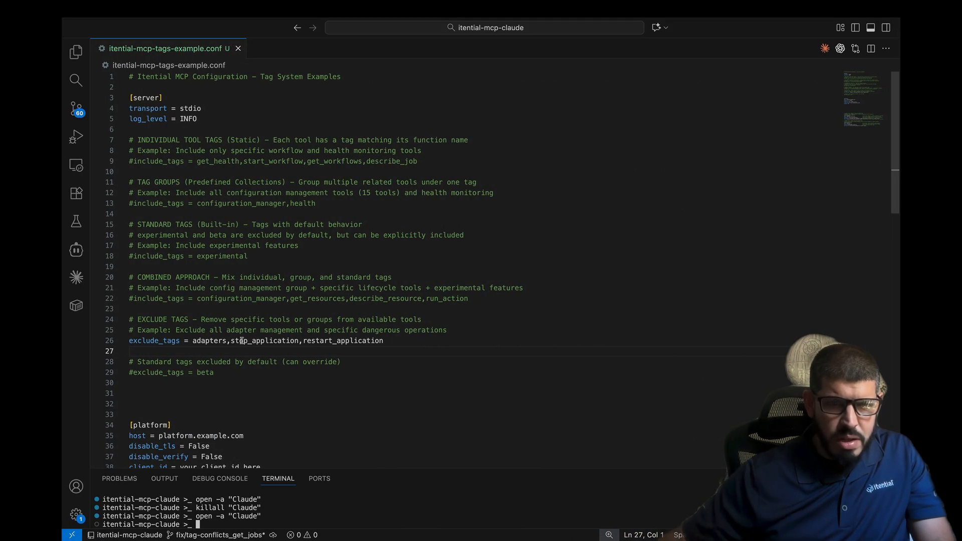
key(ctrl+Left)
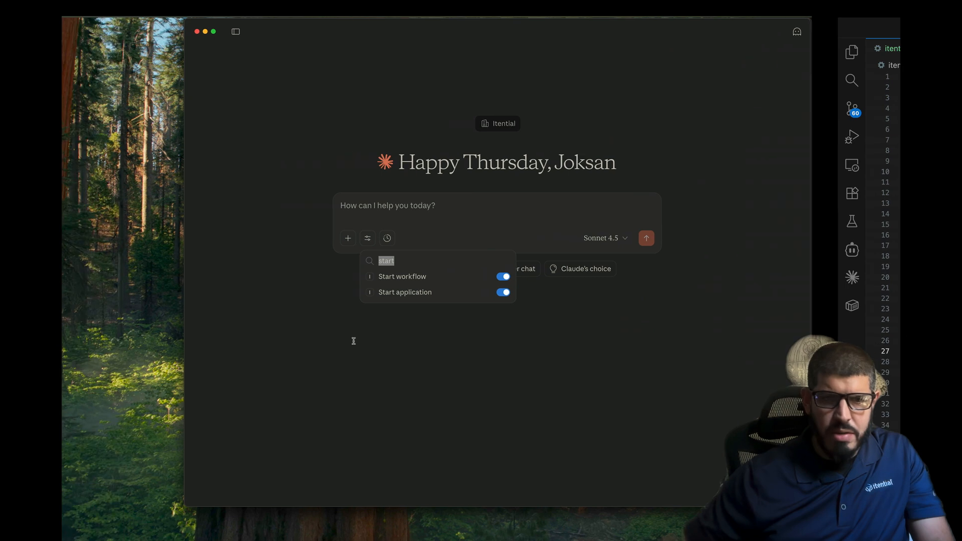
text(restart)
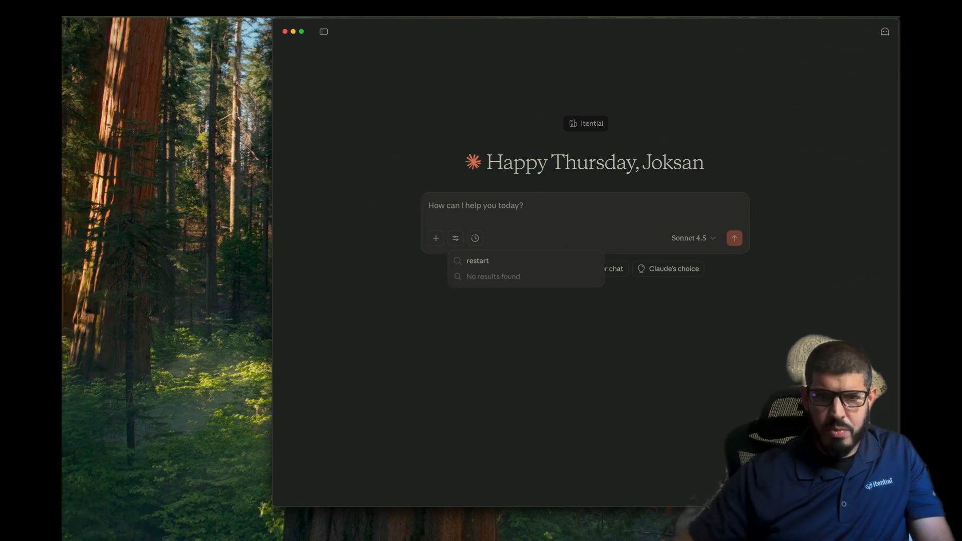
Search the itential-mcp tools for stop and compare with the exclude_tags line in VS Code
key(super+a)
key(BackSpace)
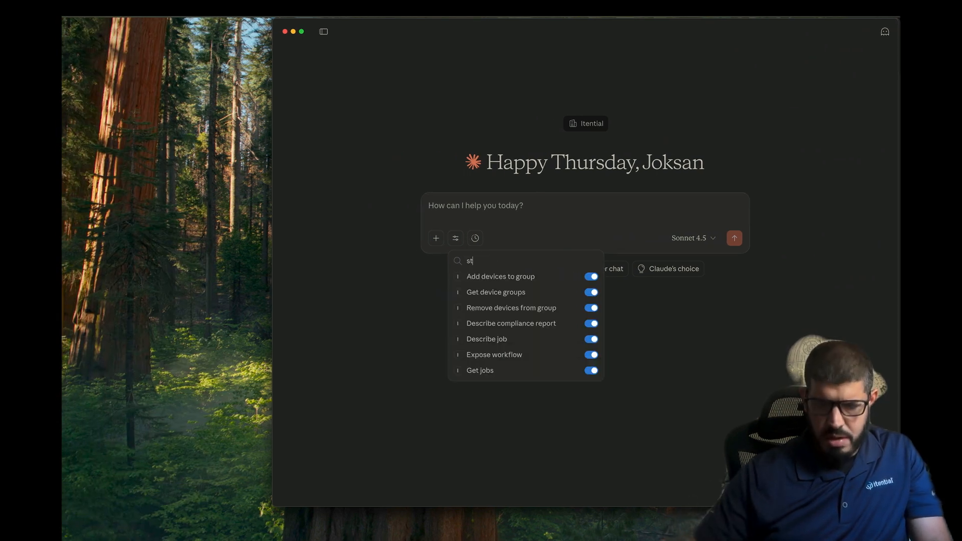
text(stop)
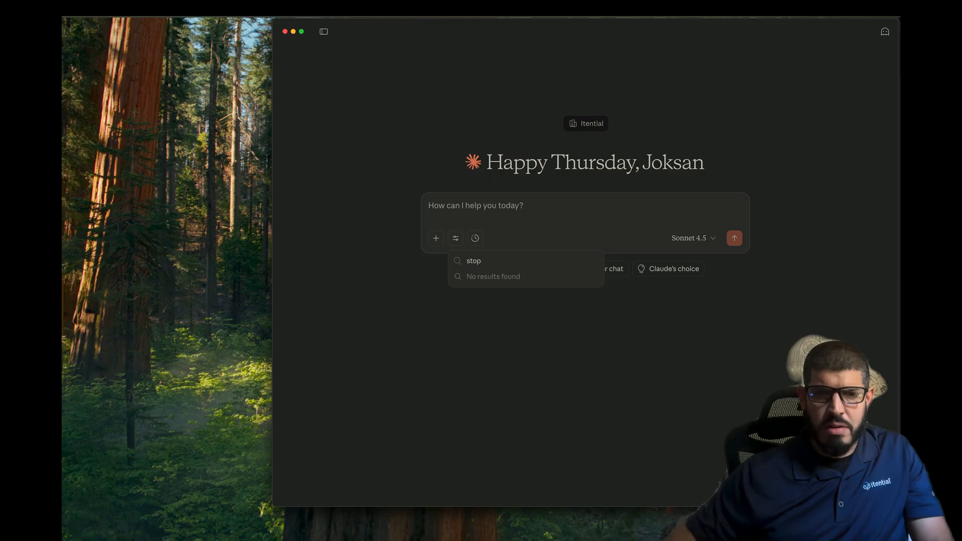
key(ctrl+Right)
key(ctrl+Left)
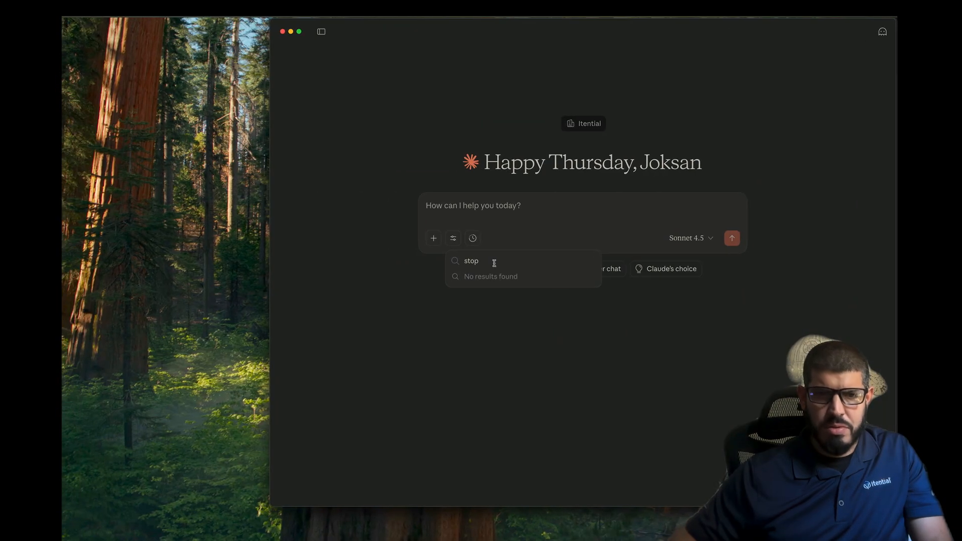
Search the itential-mcp tools for adap, and clear the search to show the full tools list
key(super+a)
key(BackSpace)
text(adap)
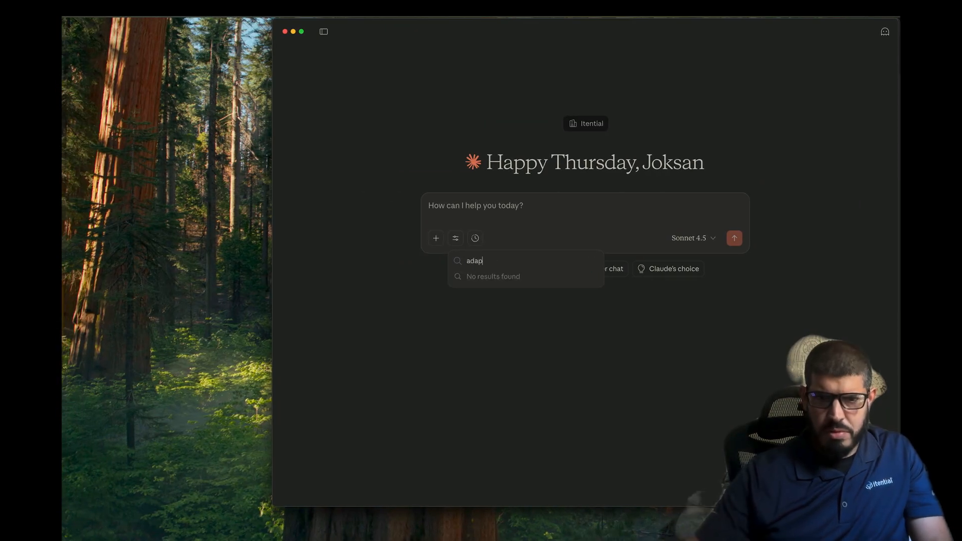
key(super+a)
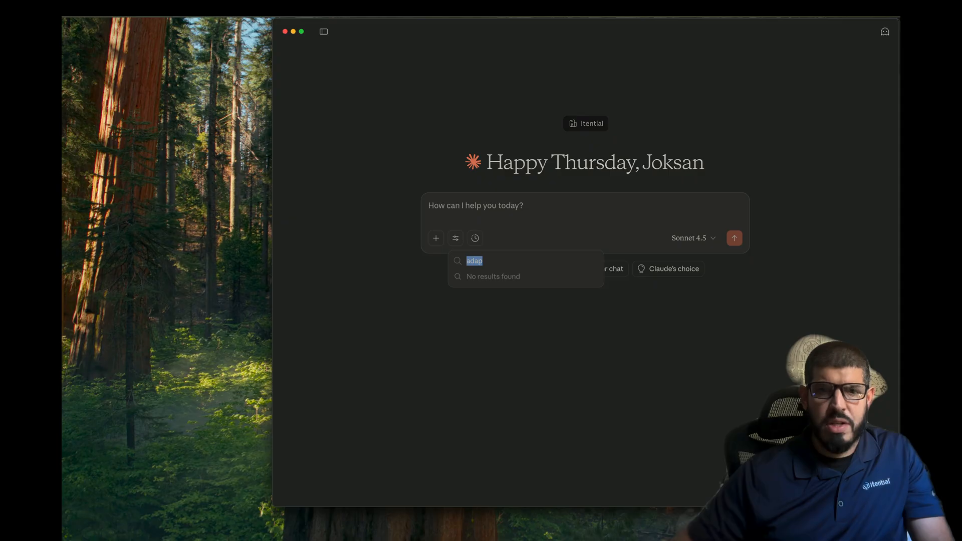
key(BackSpace)
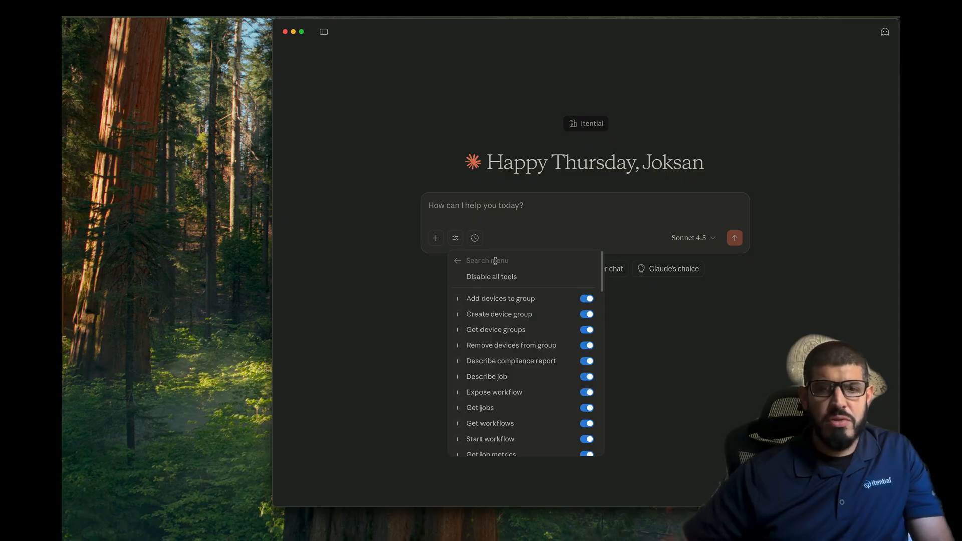
Close the connector tools list, switch to VS Code, comment out the exclude_tags line for adapters, stop_application and restart_application, and save the file
click(458, 261)
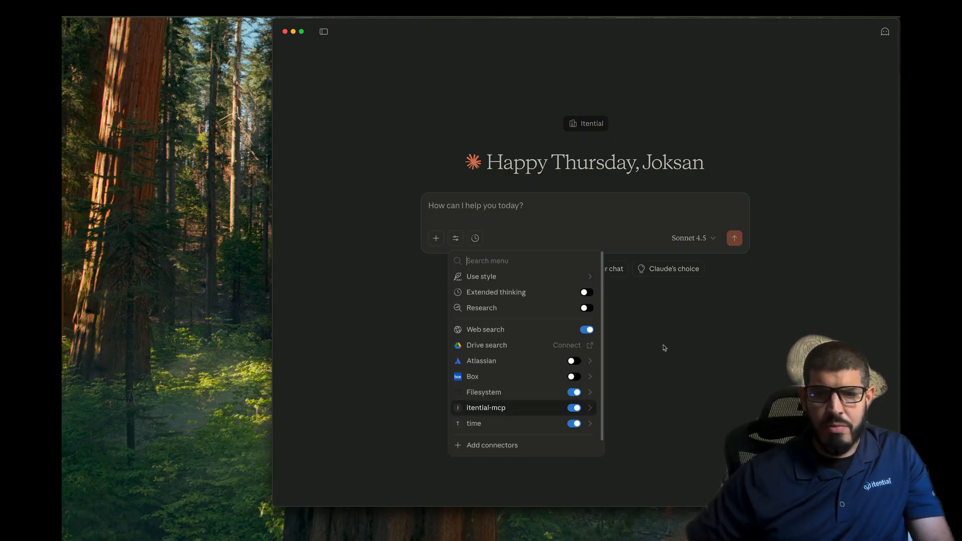
click(664, 348)
key(ctrl+Right)
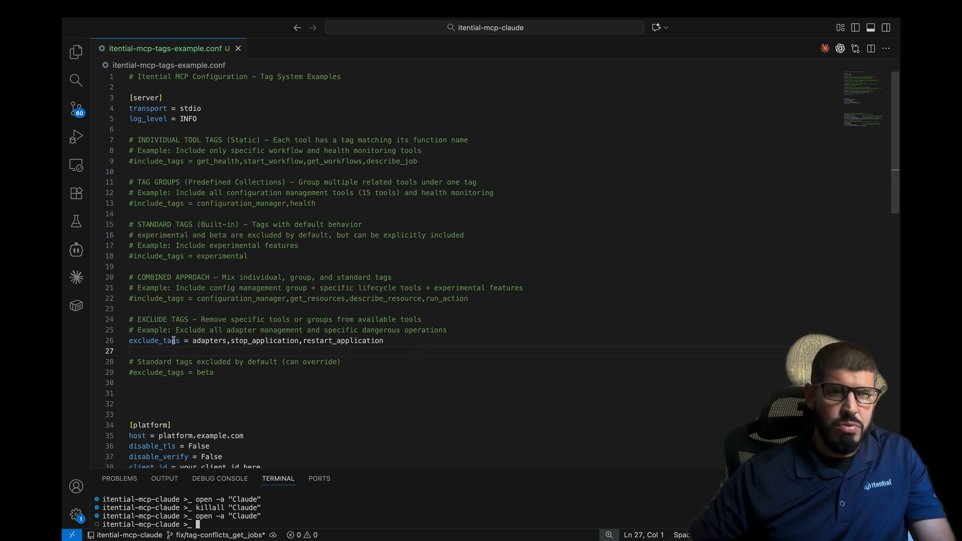
click(135, 341)
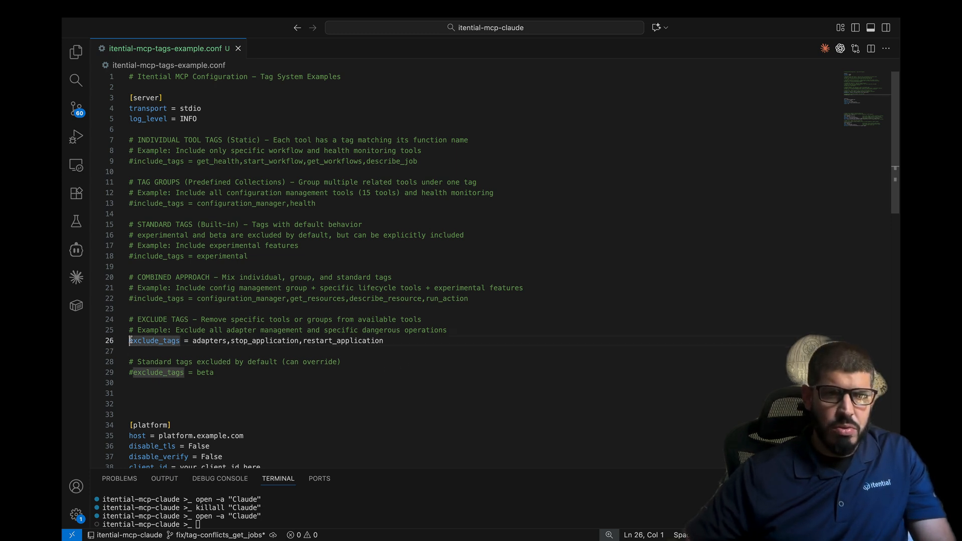
text(#)
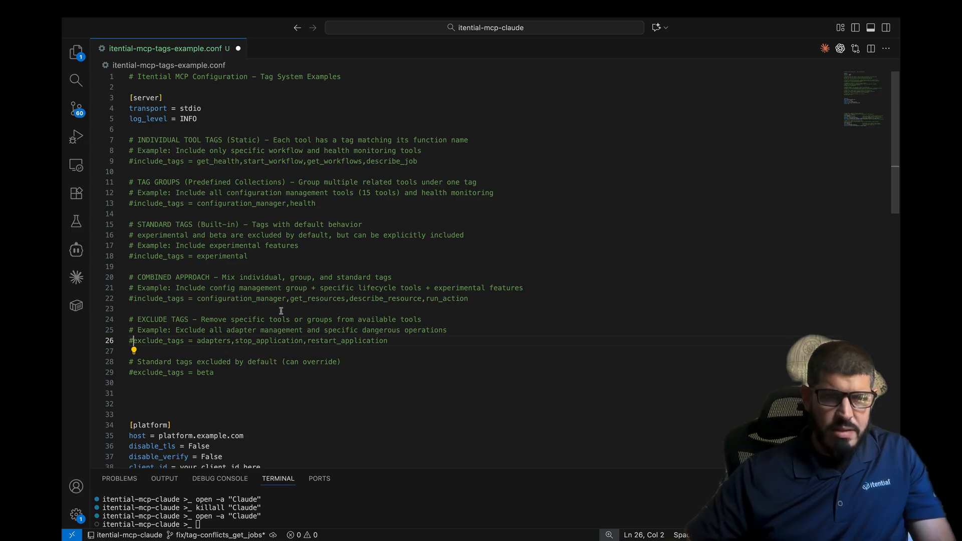
scroll(276, 311, down, 1)
scroll(299, 278, down, 10)
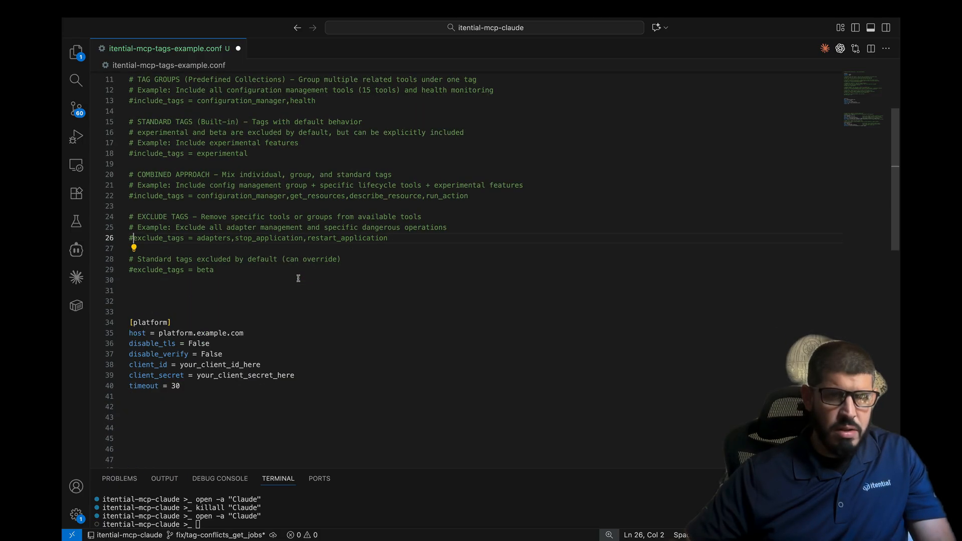
scroll(299, 275, down, 8)
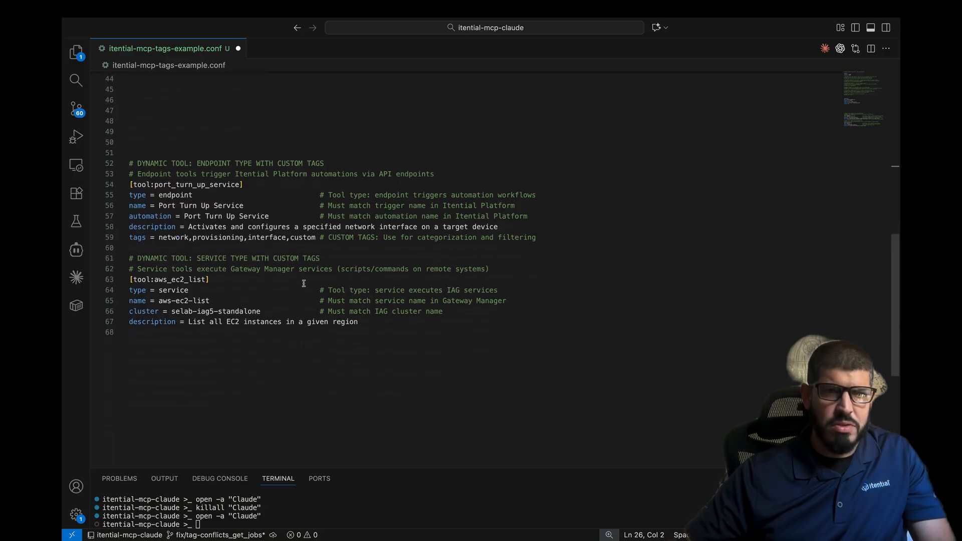
key(super+s)
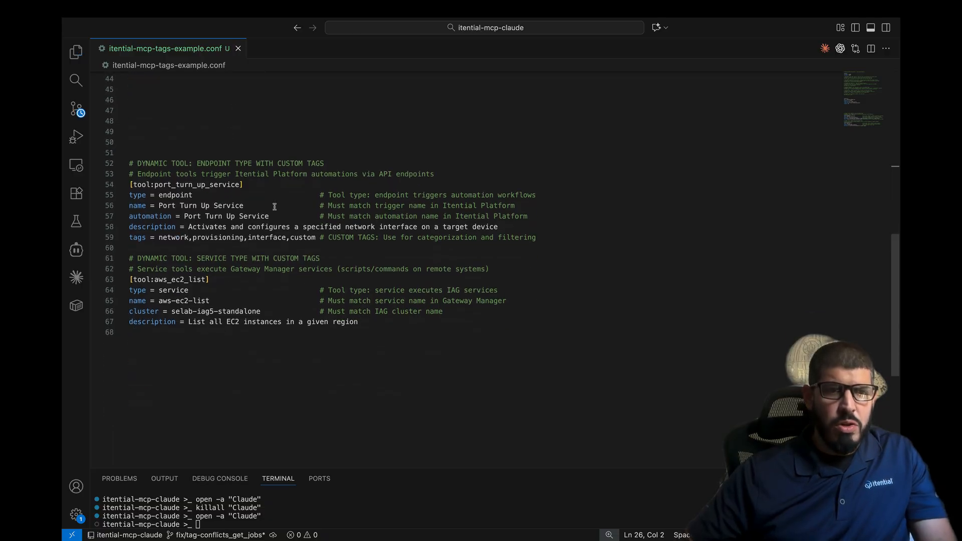
Comment out the tags line of the port_turn_up_service tool and save the configuration
drag(316, 237, 130, 238)
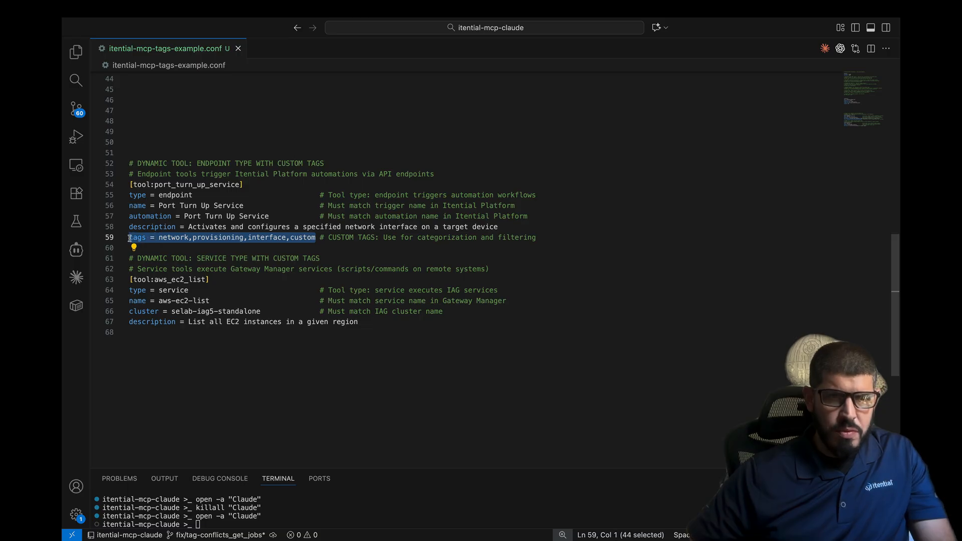
click(131, 237)
text(#)
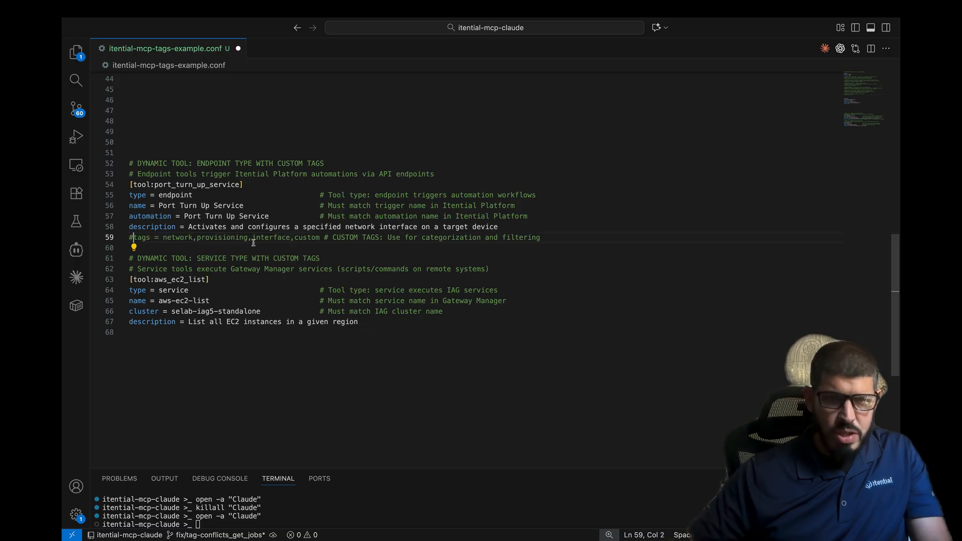
click(146, 333)
key(super+s)
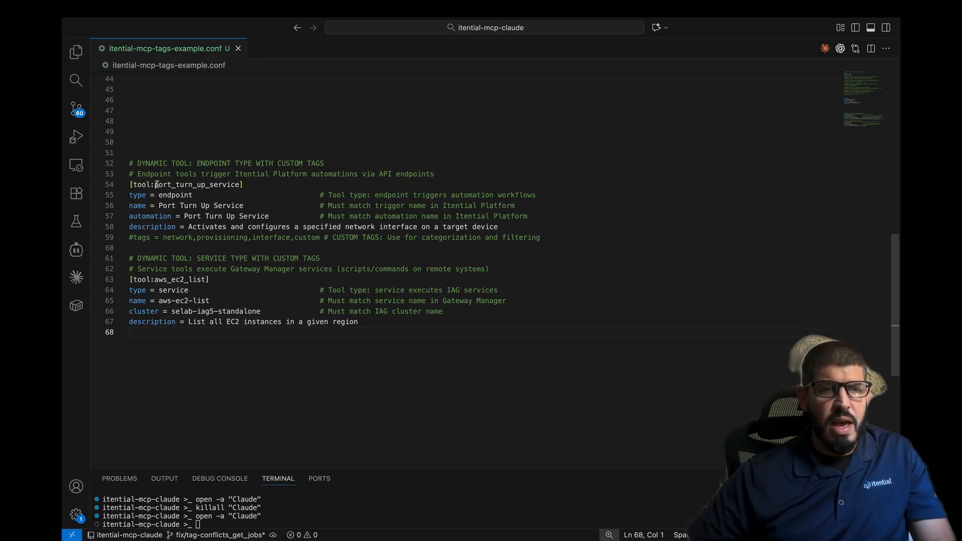
Add the line tags=aws at the end of the aws_ec2_list tool definition and save the file
double_click(171, 195)
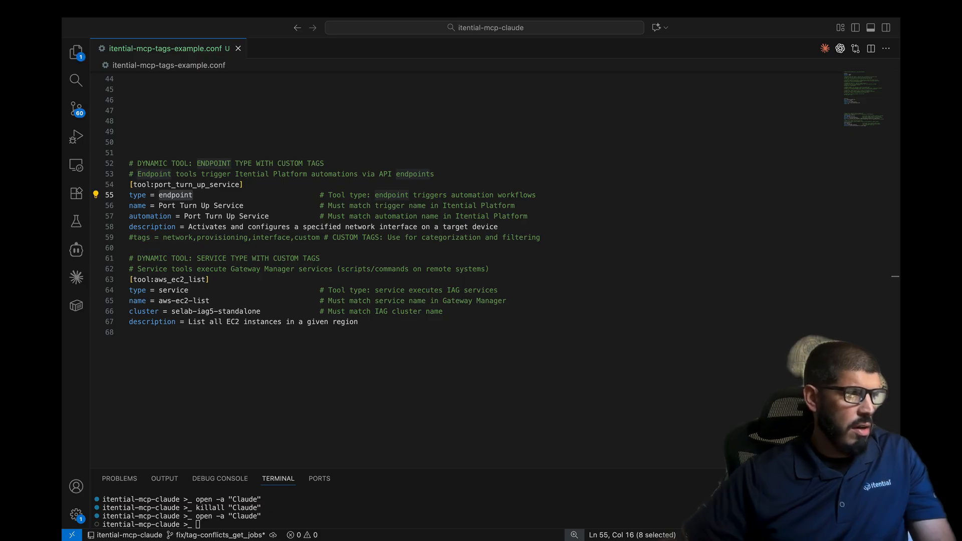
click(429, 332)
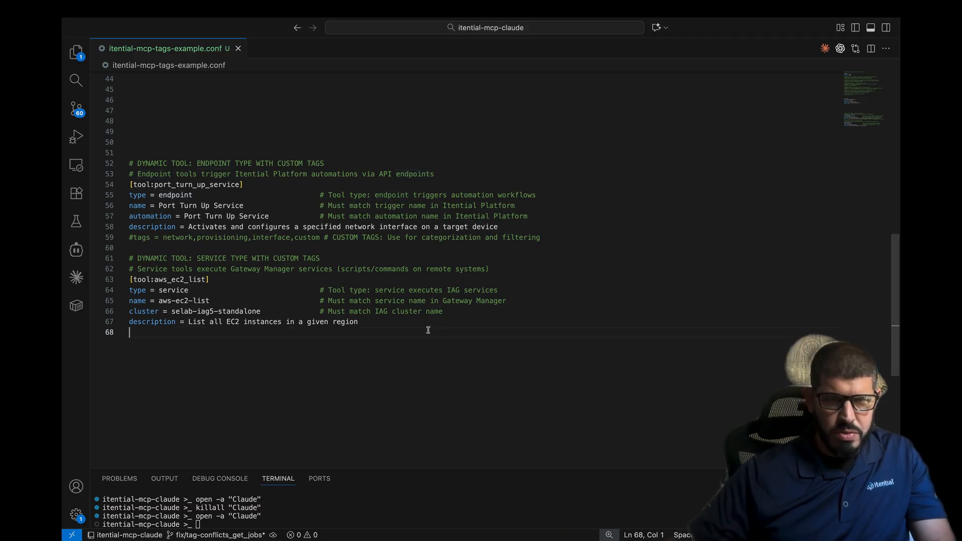
text(tags=aws)
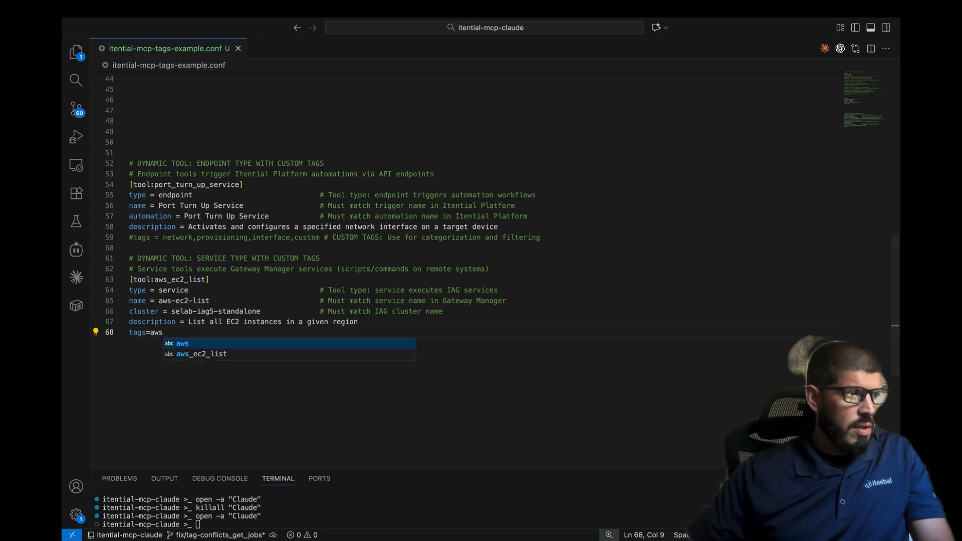
key(super+s)
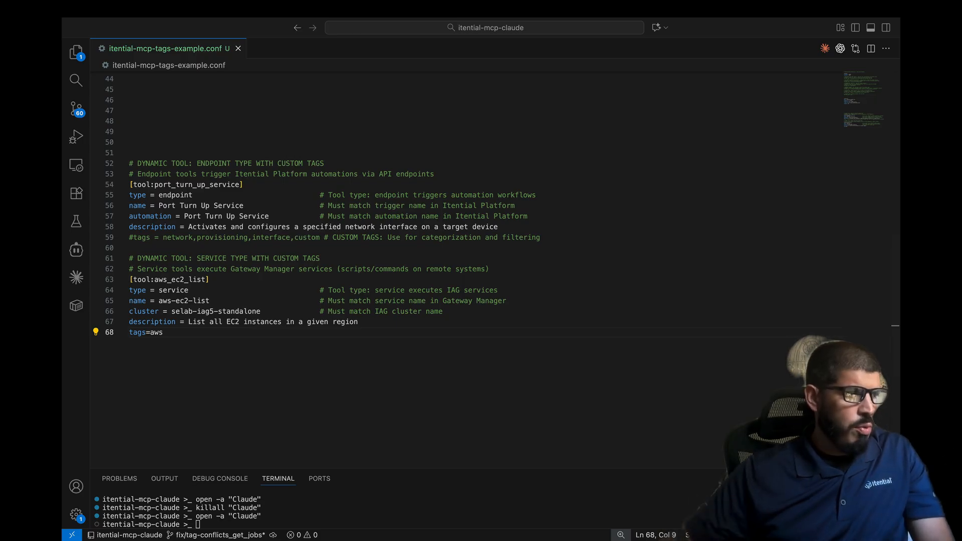
Replace the commented tags line of the port_turn_up_service tool with tags = portturnup, without an extra blank line, and save
drag(541, 237, 129, 239)
text(tags = portturnup)
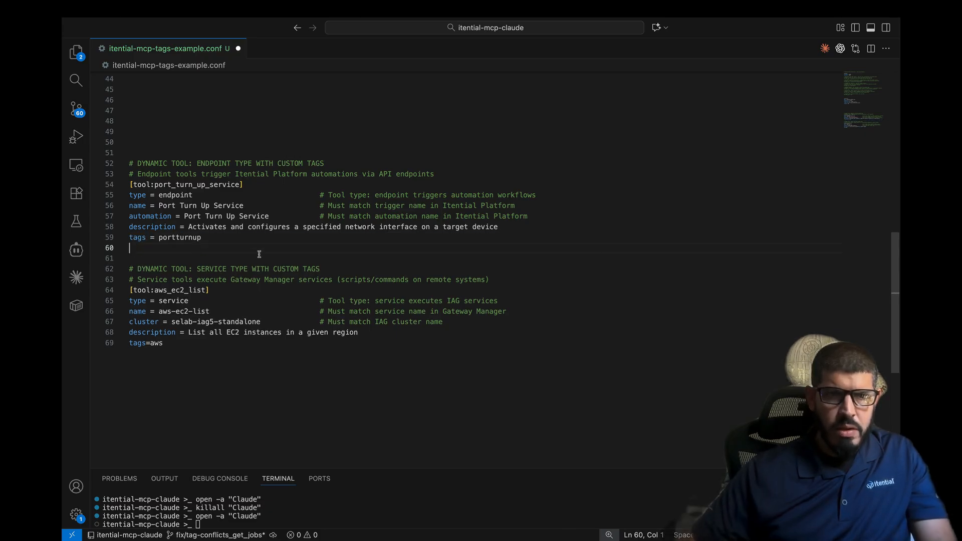
key(BackSpace)
key(super+s)
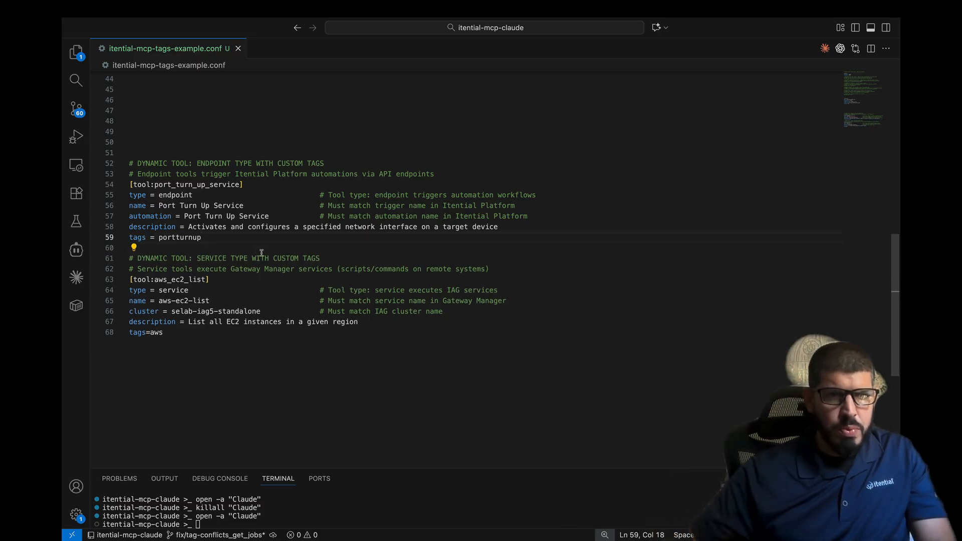
Add spaces around the equals sign in the aws_ec2_list tags line so it reads tags = aws, and save
click(146, 334)
key(Right)
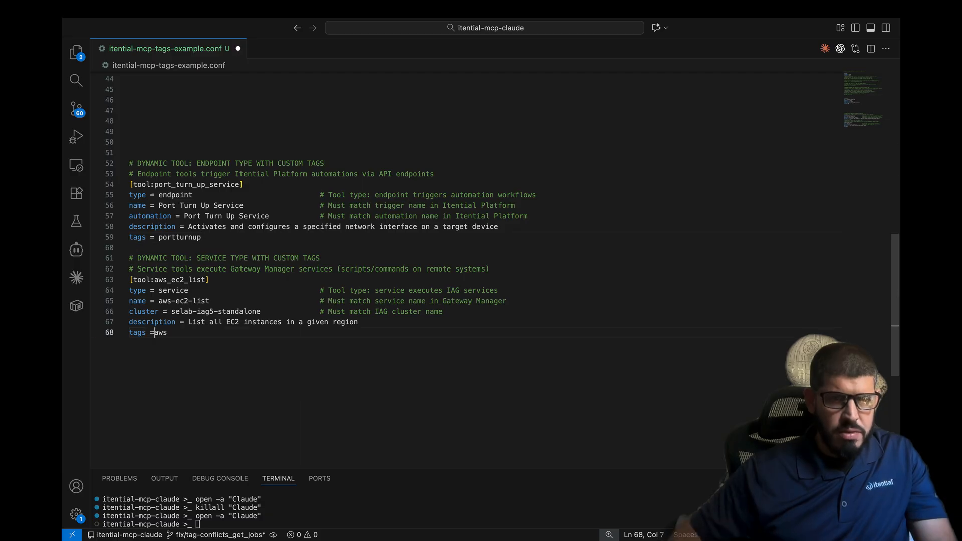
key(super+s)
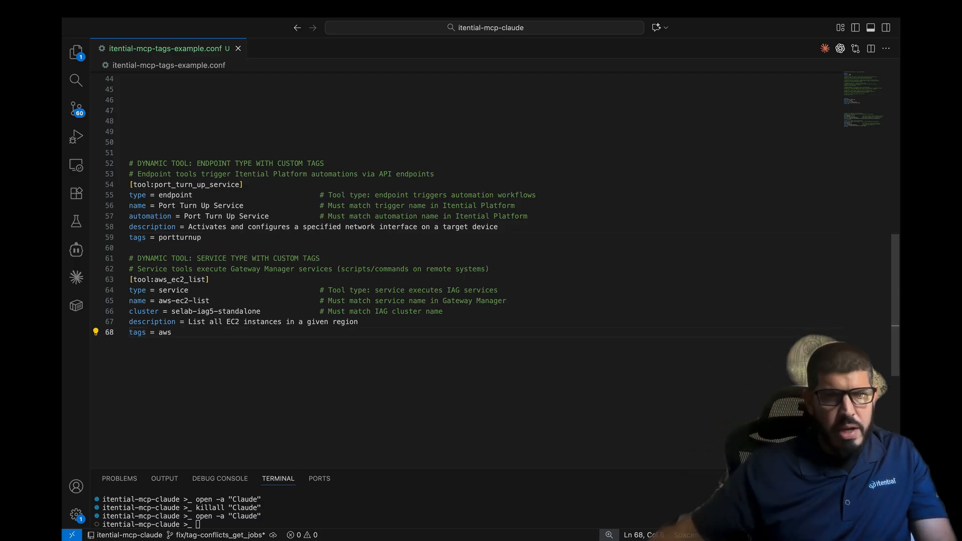
Below the commented exclude_tags = beta line, add include_tags = aws,portturnup on its own line and save the file
scroll(168, 153, up, 15)
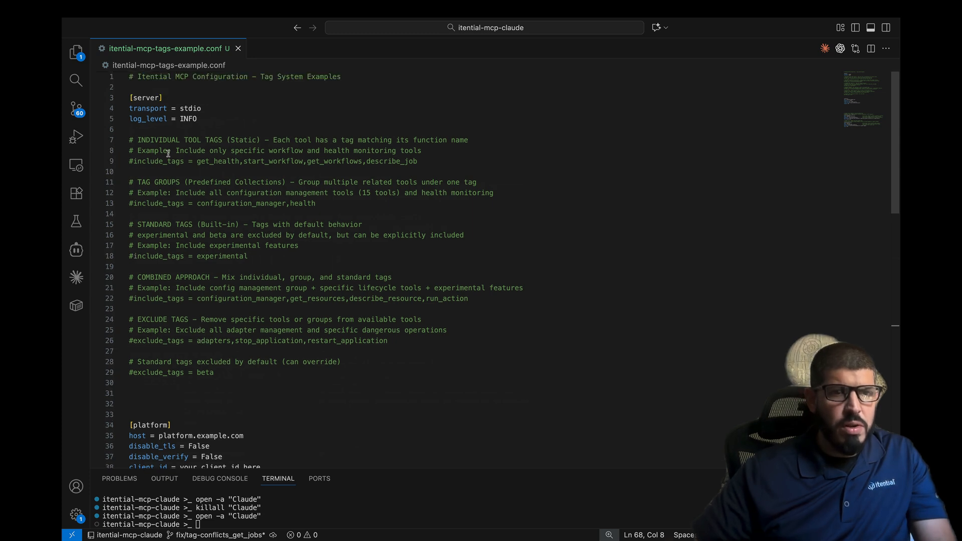
click(213, 380)
key(Return)
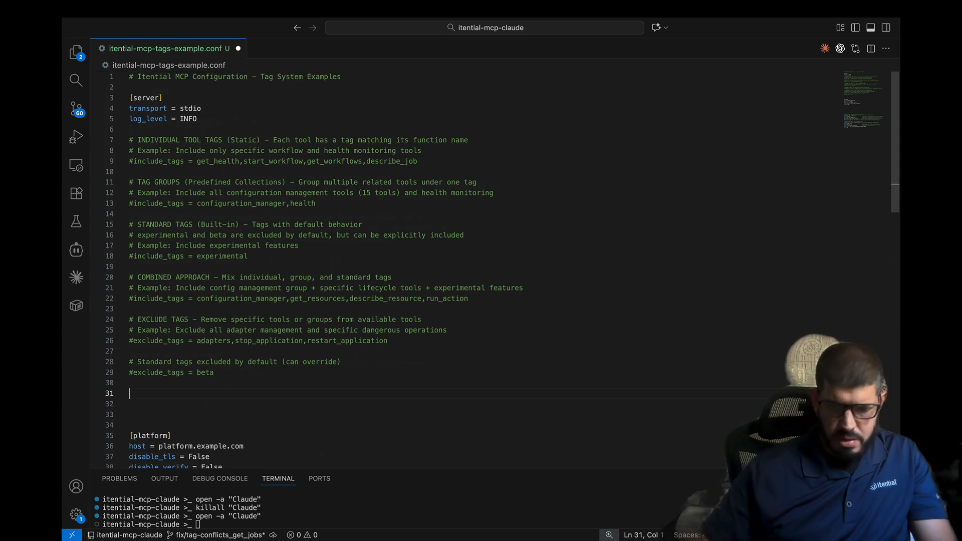
text(include_tags)
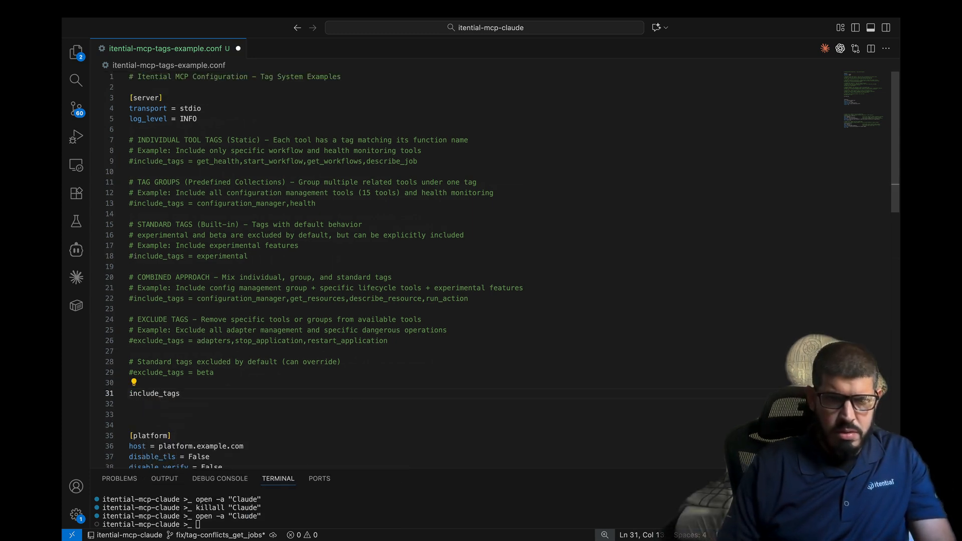
text( = aws,)
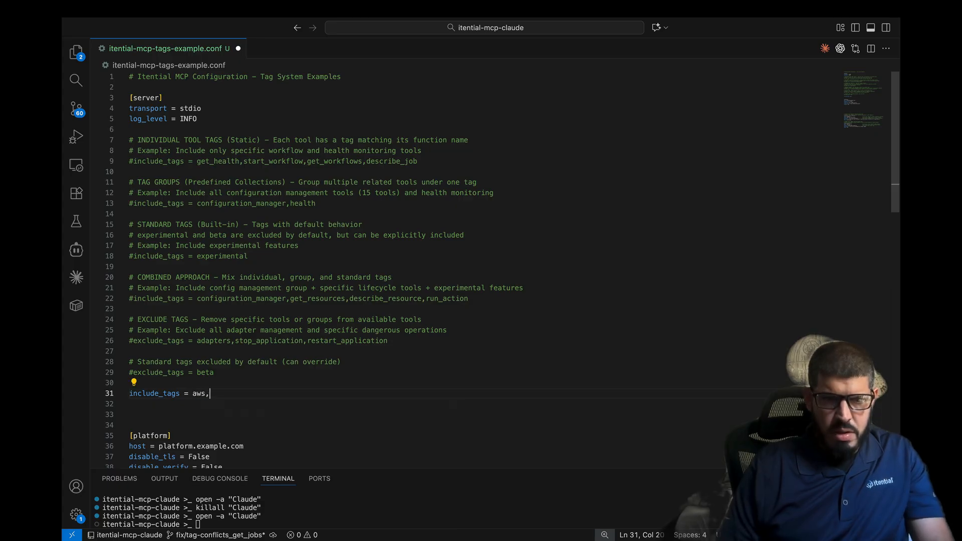
text(portturnup)
key(ctrl+s)
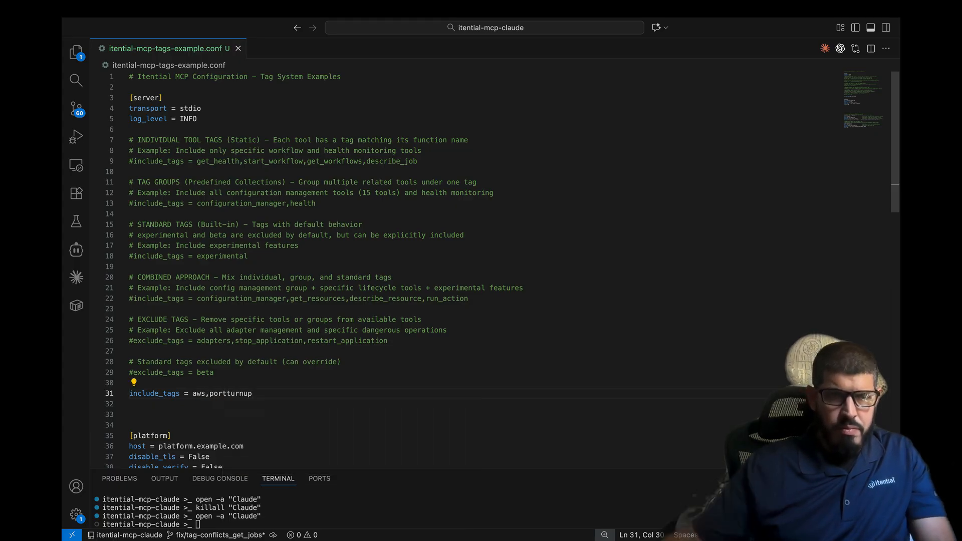
drag(257, 393, 99, 395)
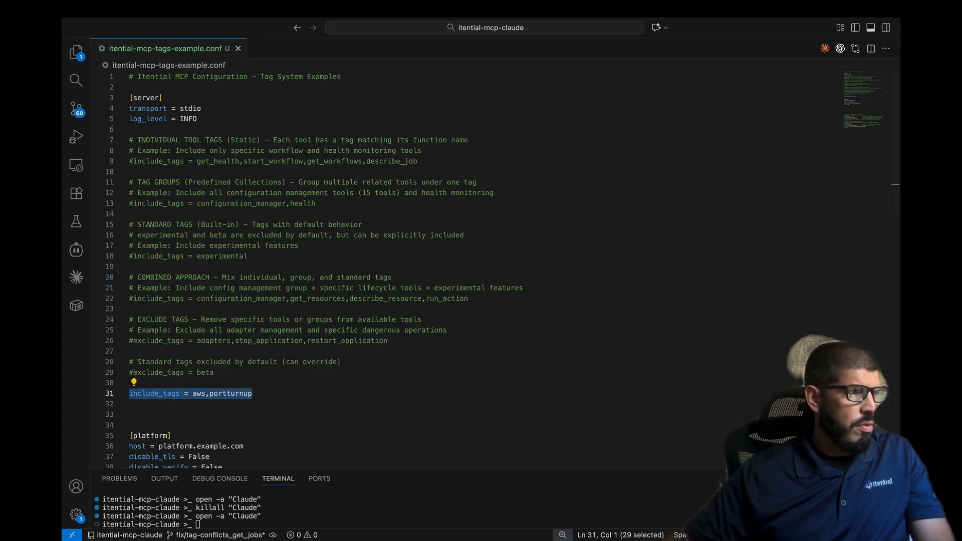
Restart Claude from the VS Code terminal by running killall "Claude" and open -a "Claude"
key(super+Tab)
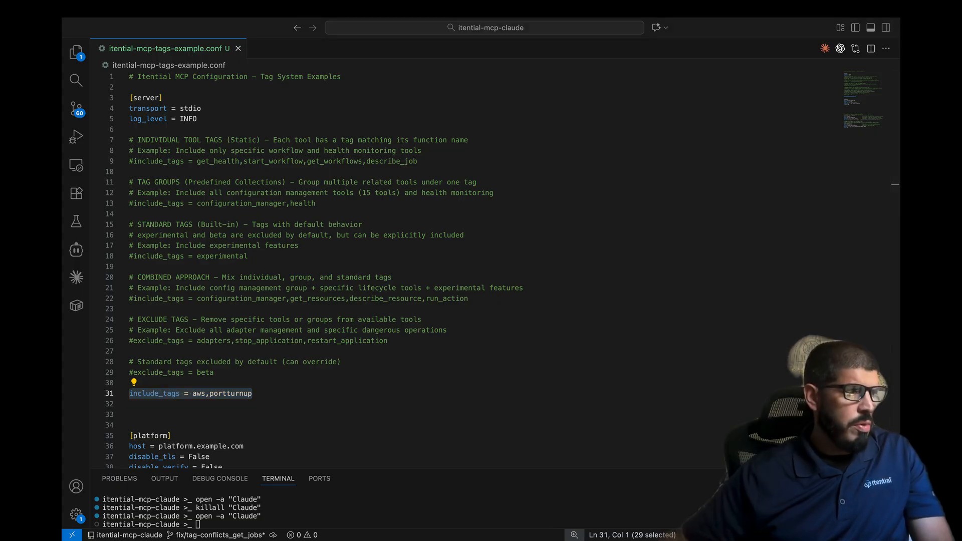
click(558, 361)
click(336, 515)
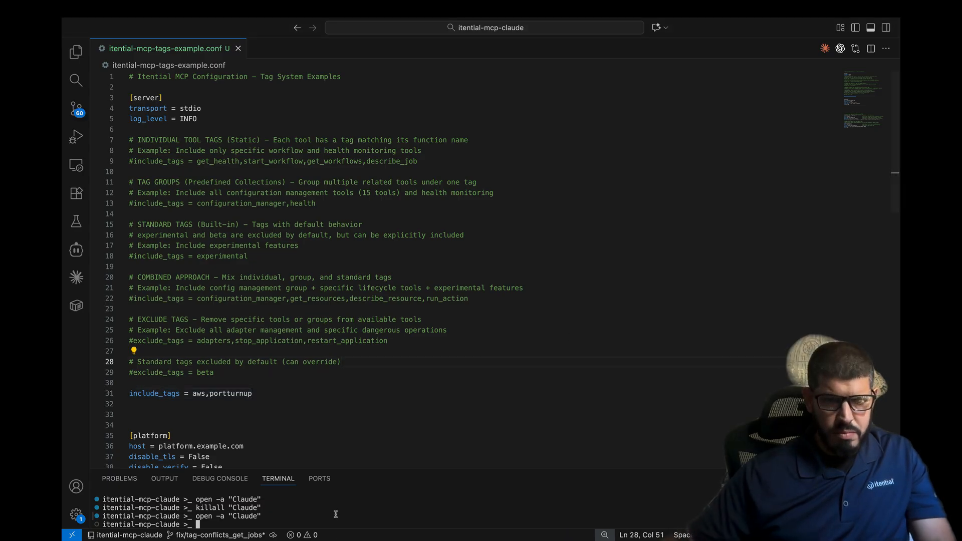
key(Up)
key(Up)
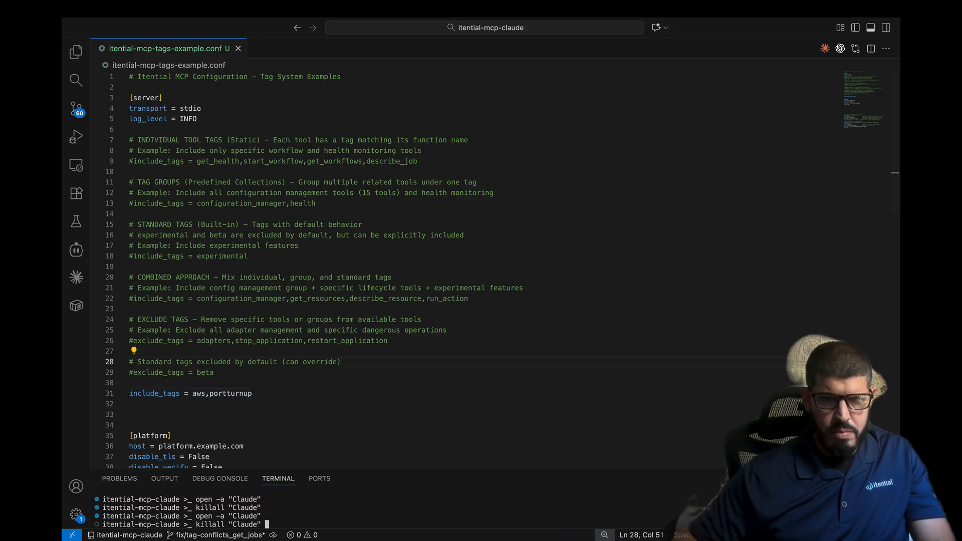
key(Return)
key(Up)
key(Up)
key(Return)
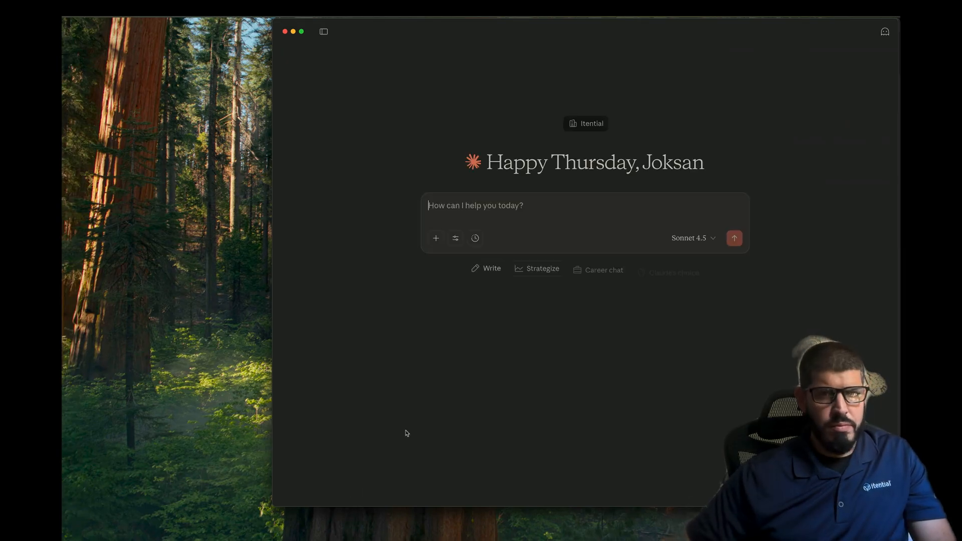
Check the itential-mcp tools in Claude and compare them with the port_turn_up_service and aws_ec2_list definitions in VS Code
click(456, 239)
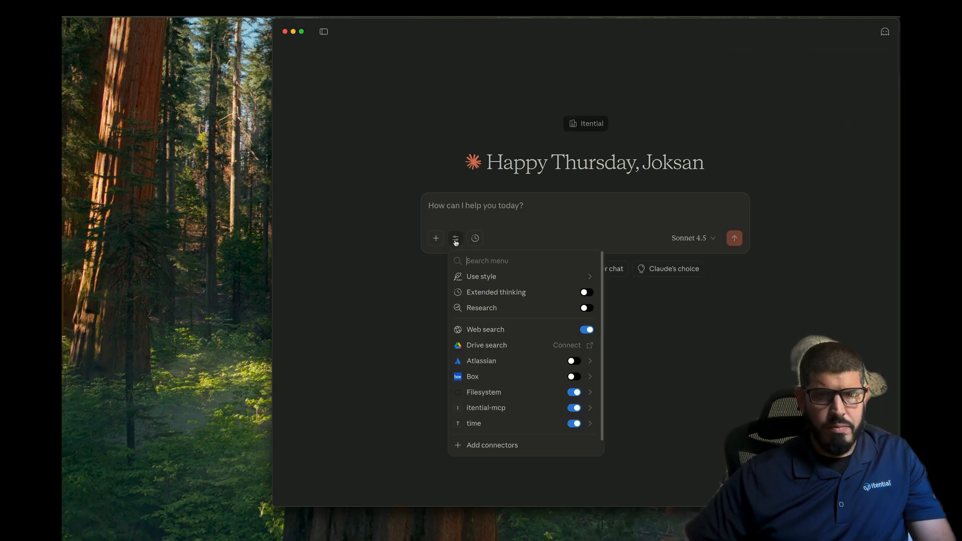
click(522, 411)
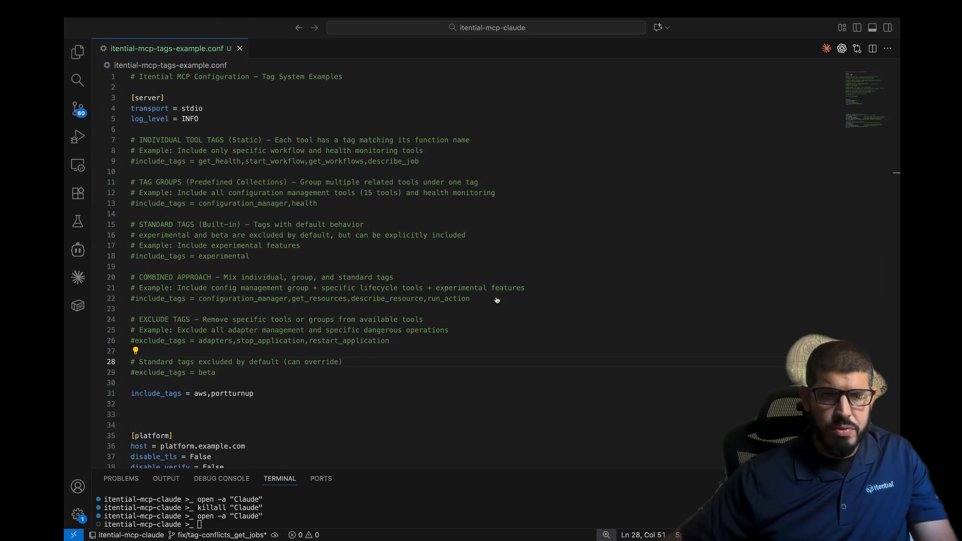
scroll(473, 312, down, 6)
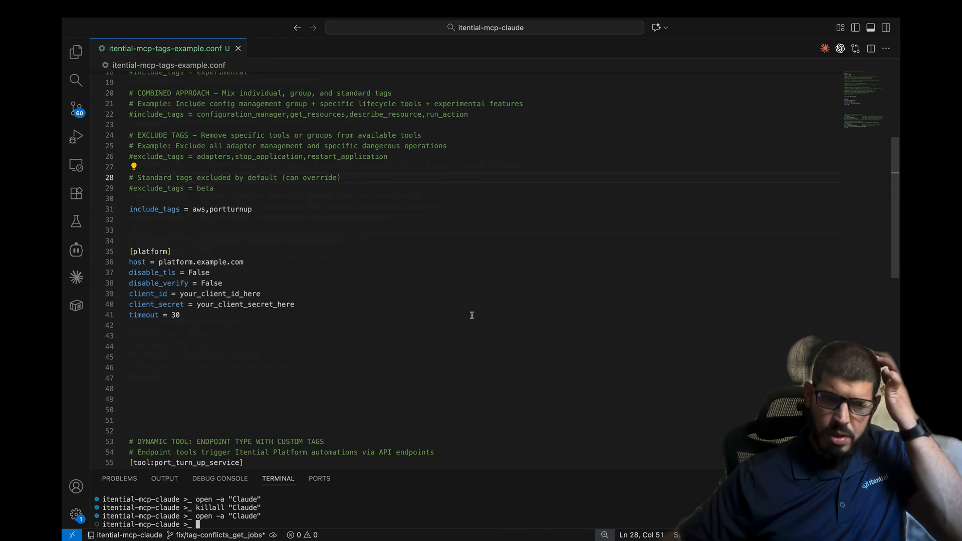
scroll(472, 316, down, 10)
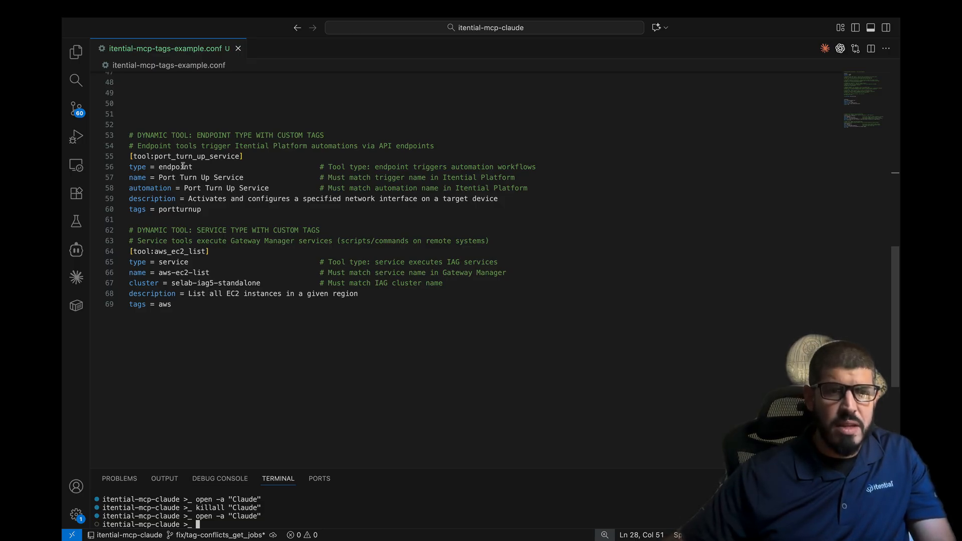
double_click(191, 157)
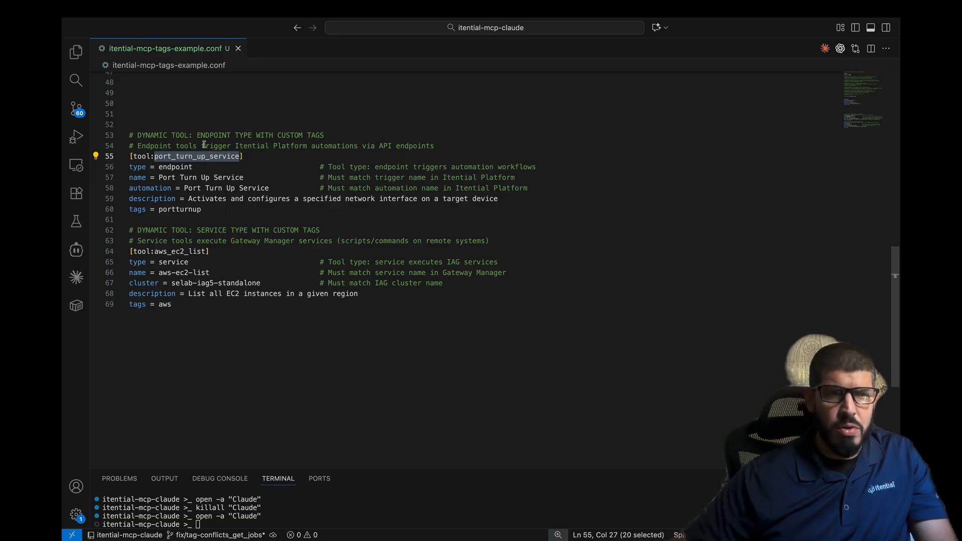
double_click(179, 251)
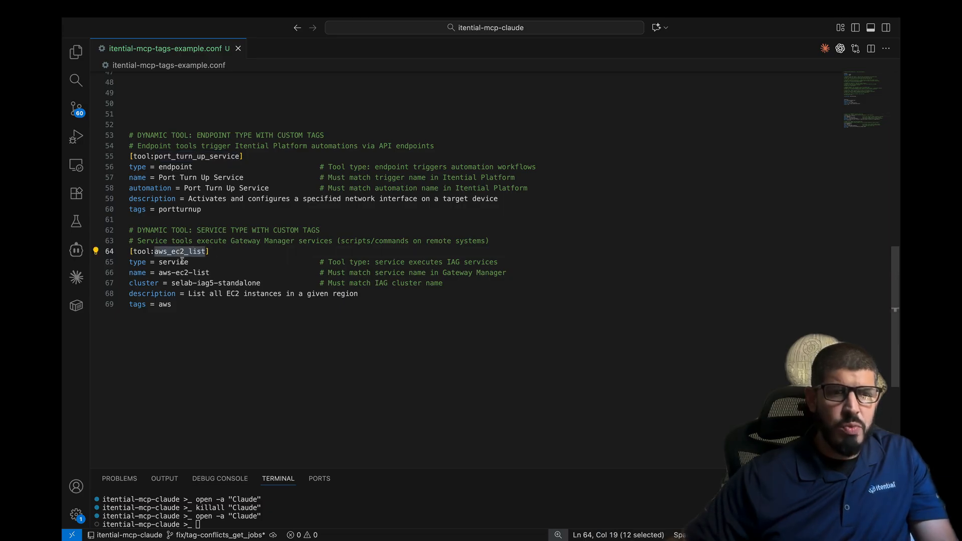
double_click(182, 262)
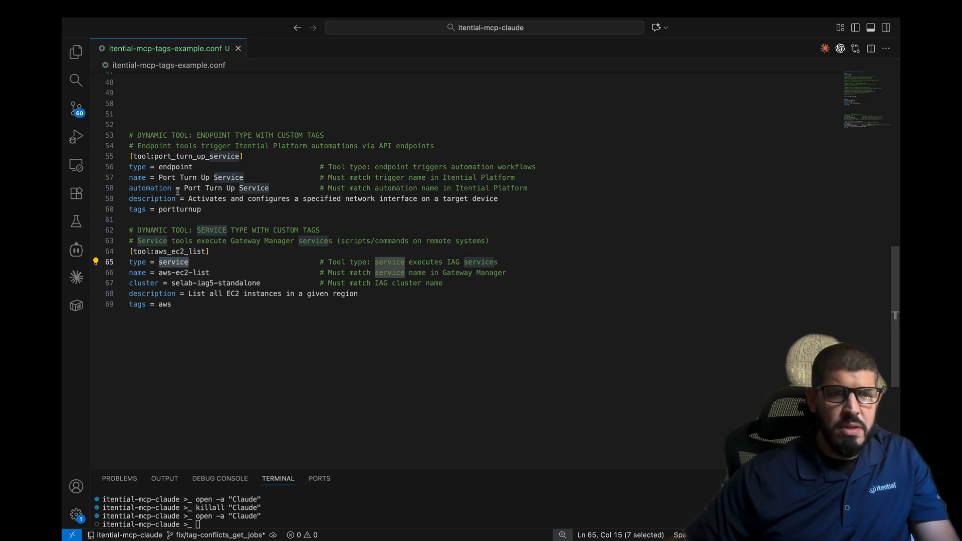
Review the tags lines of the port_turn_up_service and aws_ec2_list definitions against the tool list in Claude, ending with the aws tag selected
click(163, 209)
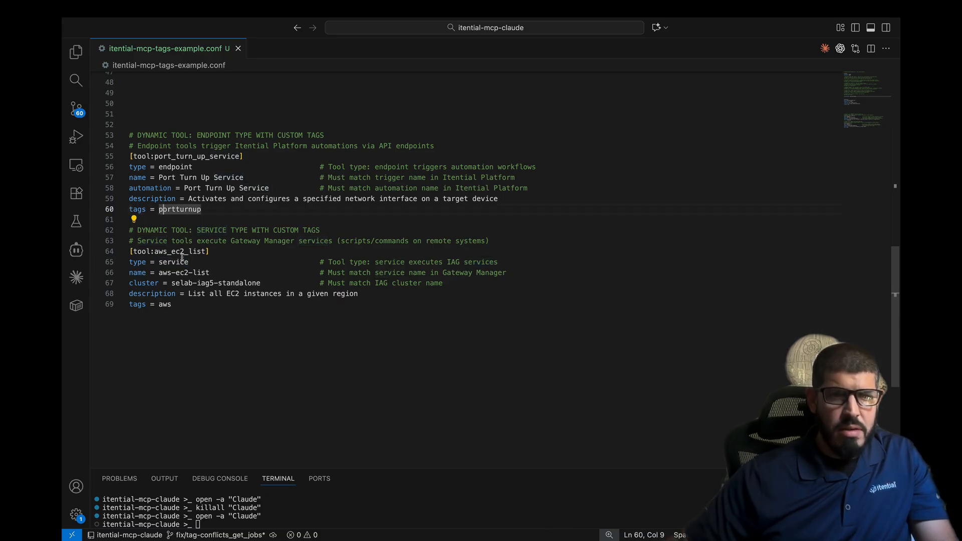
key(ctrl+Left)
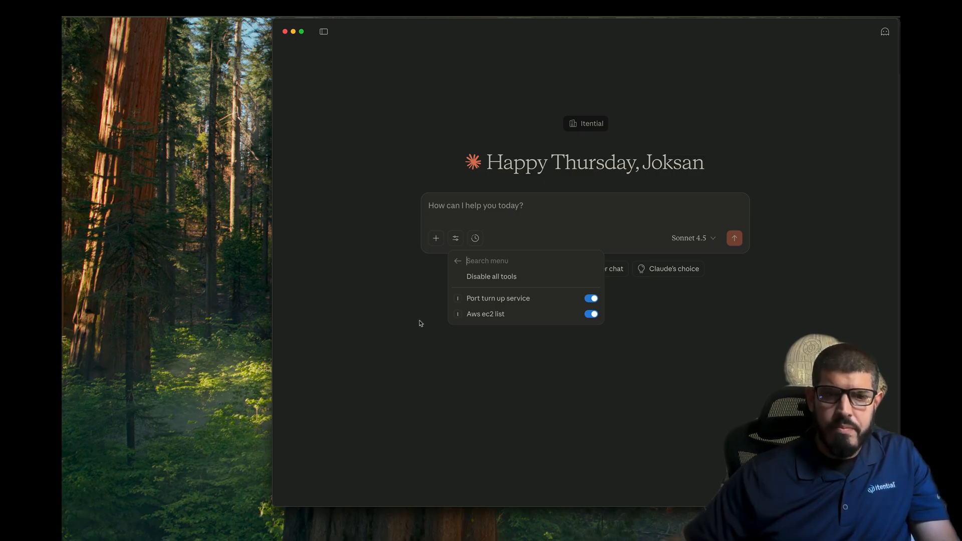
key(ctrl+Right)
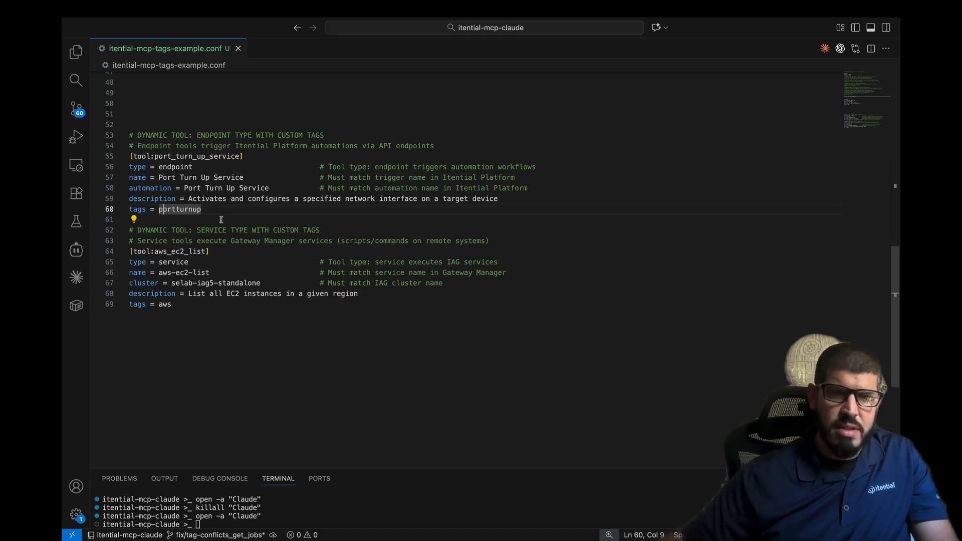
scroll(222, 219, up, 2)
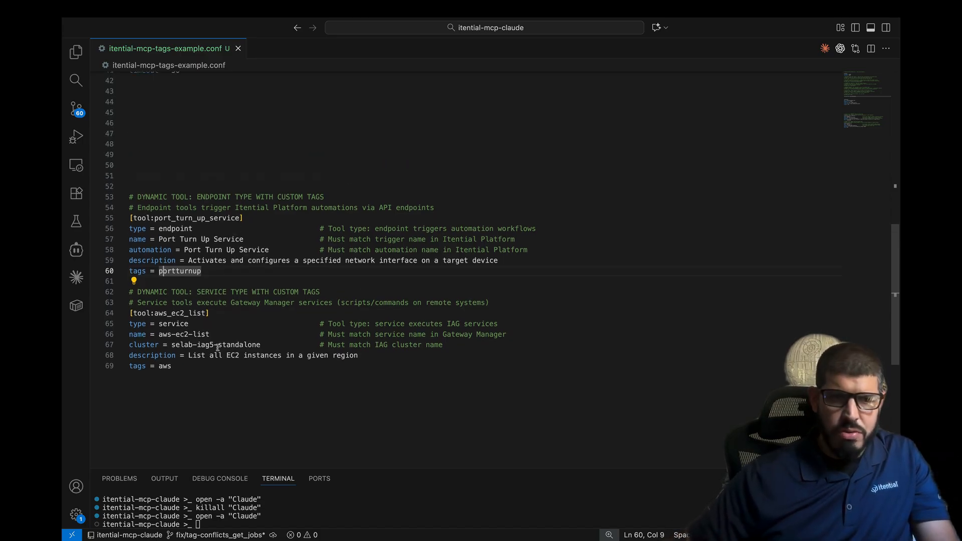
click(201, 370)
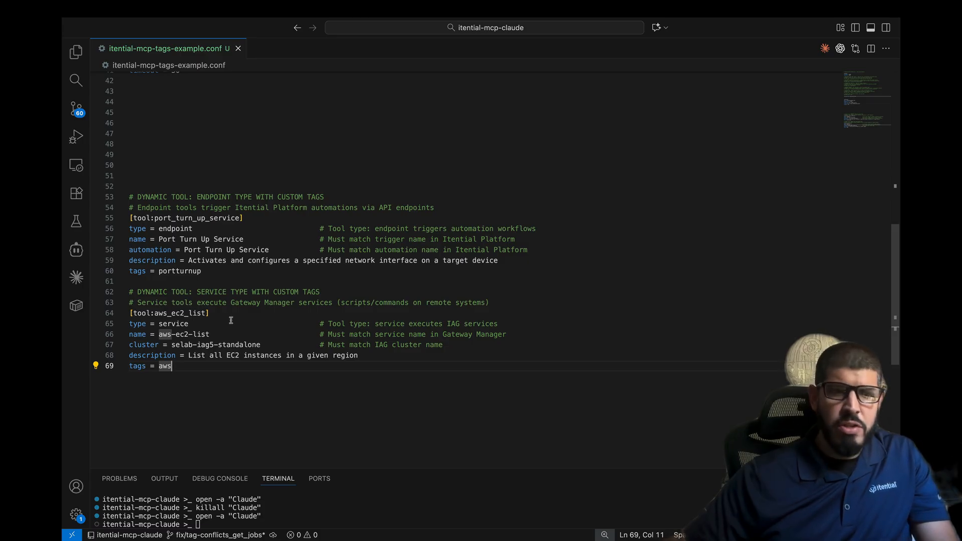
double_click(171, 366)
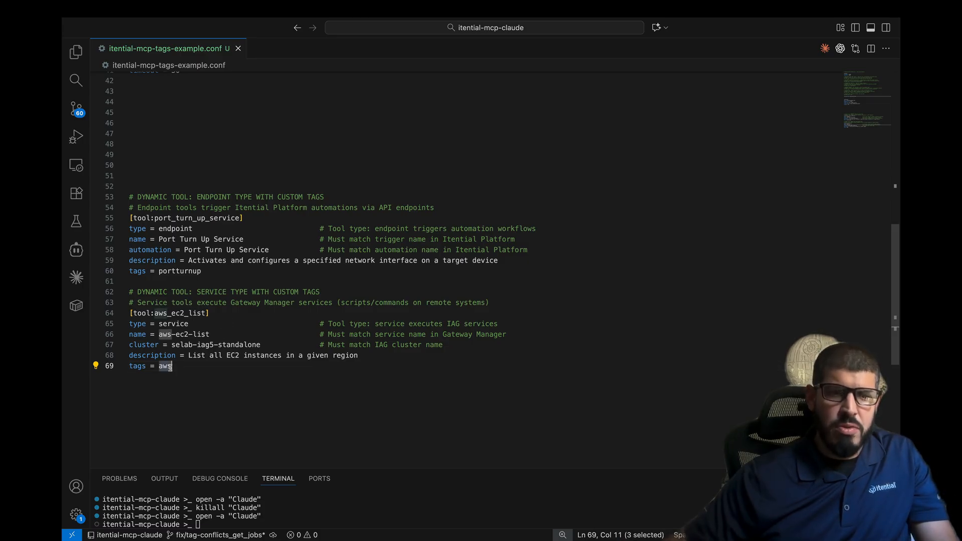